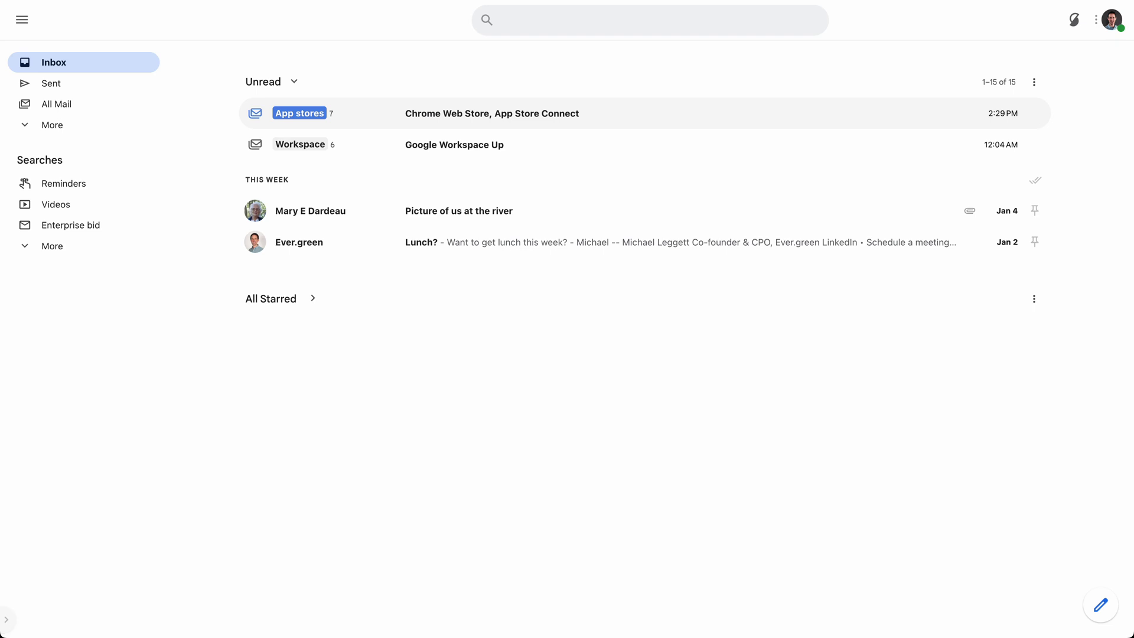
Switch Simplify styling off with Ctrl+M, then turn Simplify Gmail back on from its settings panel
{"action": "key", "text": "ctrl+m"}
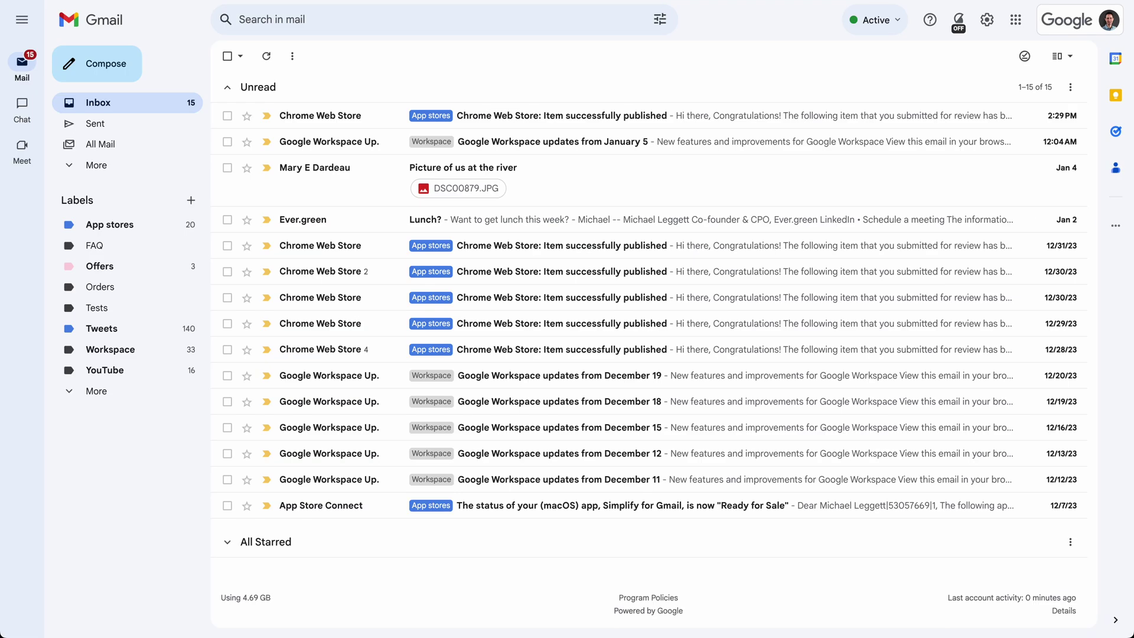
{"action": "left_click", "coordinate": [958, 20]}
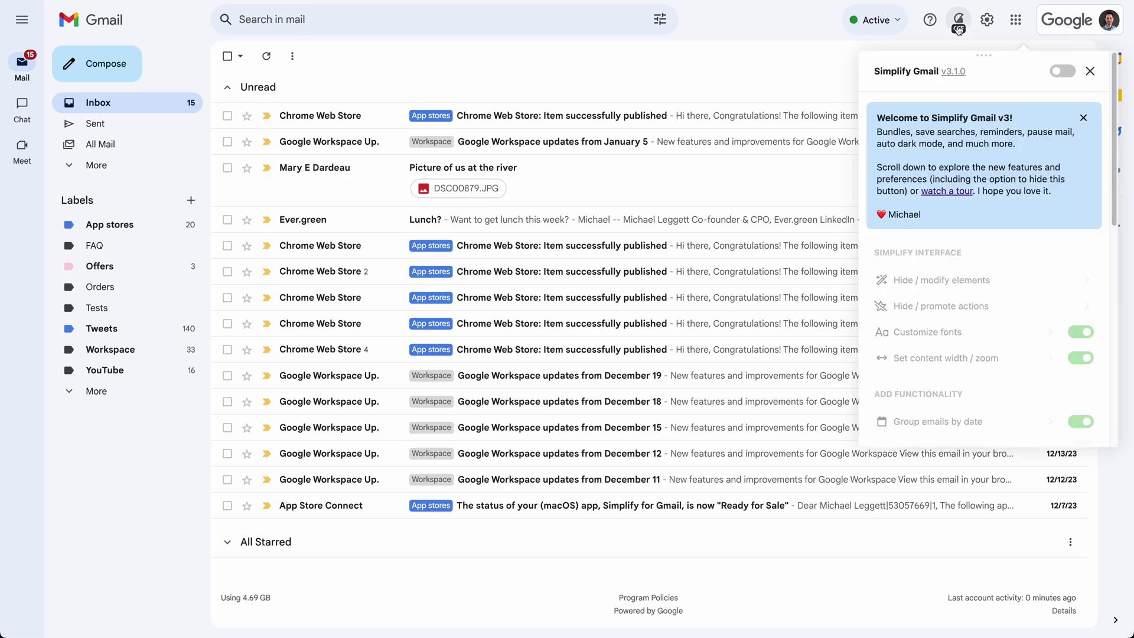
{"action": "left_click", "coordinate": [1064, 70]}
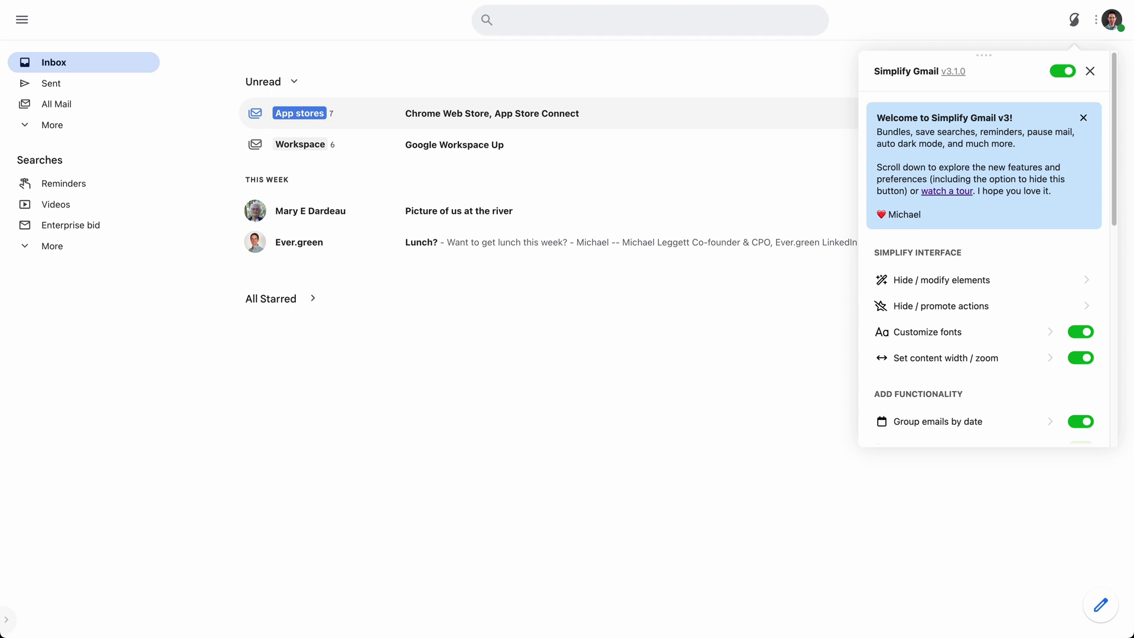
Unpin the Simplify Gmail extension icon from Chrome's toolbar
{"action": "scroll", "coordinate": [977, 168], "scroll_direction": "down", "scroll_amount": 10}
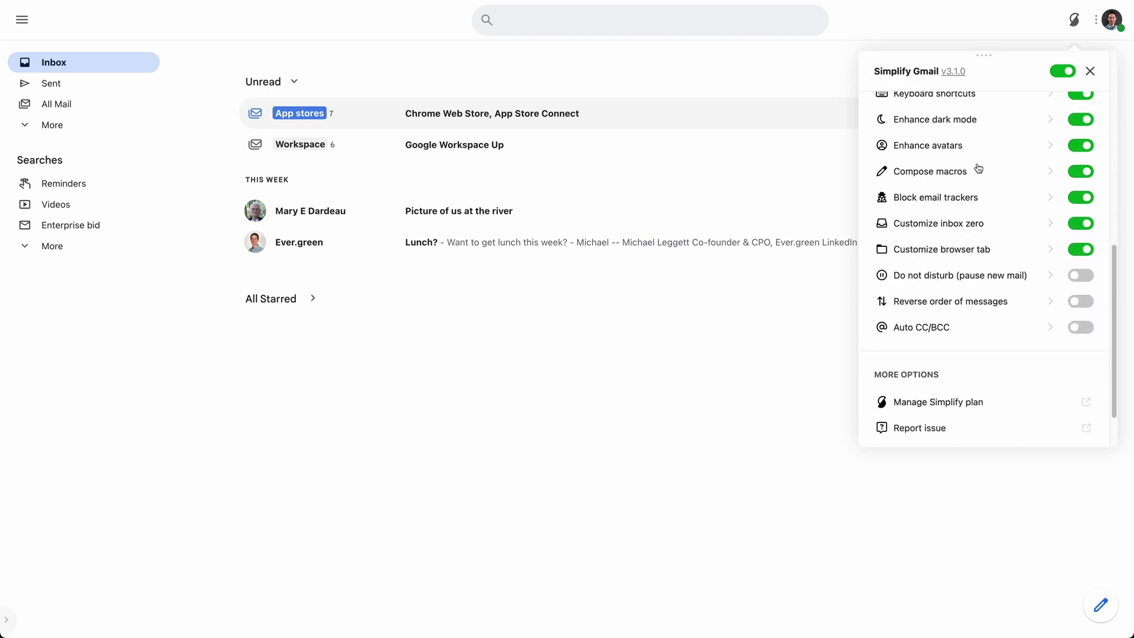
{"action": "scroll", "coordinate": [977, 169], "scroll_direction": "up", "scroll_amount": 10}
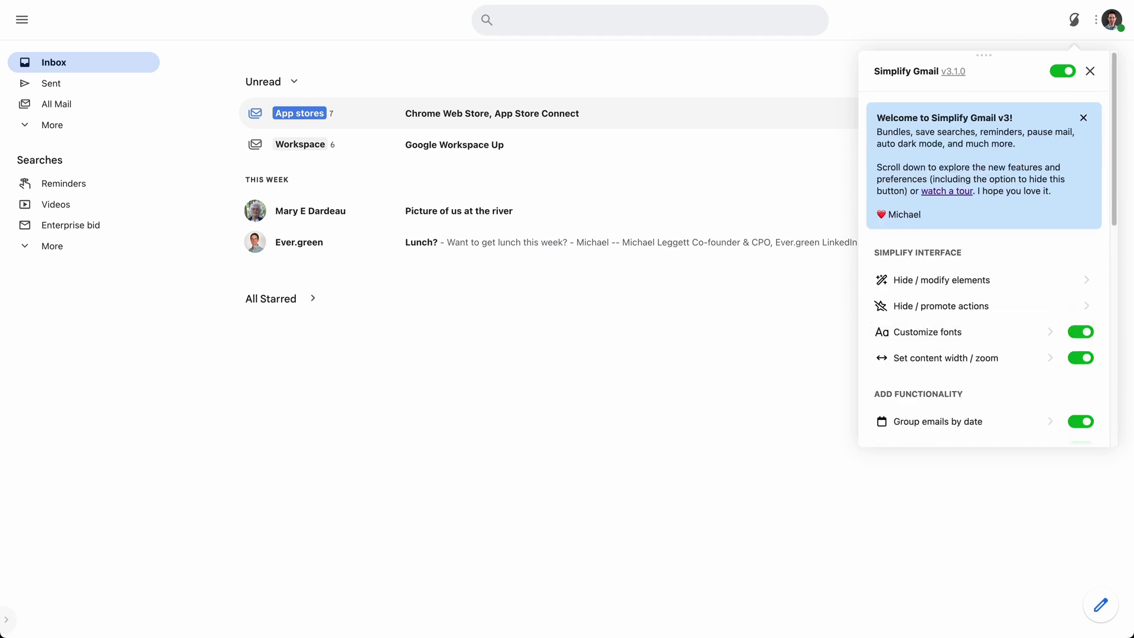
{"action": "mouse_move", "coordinate": [1016, 10]}
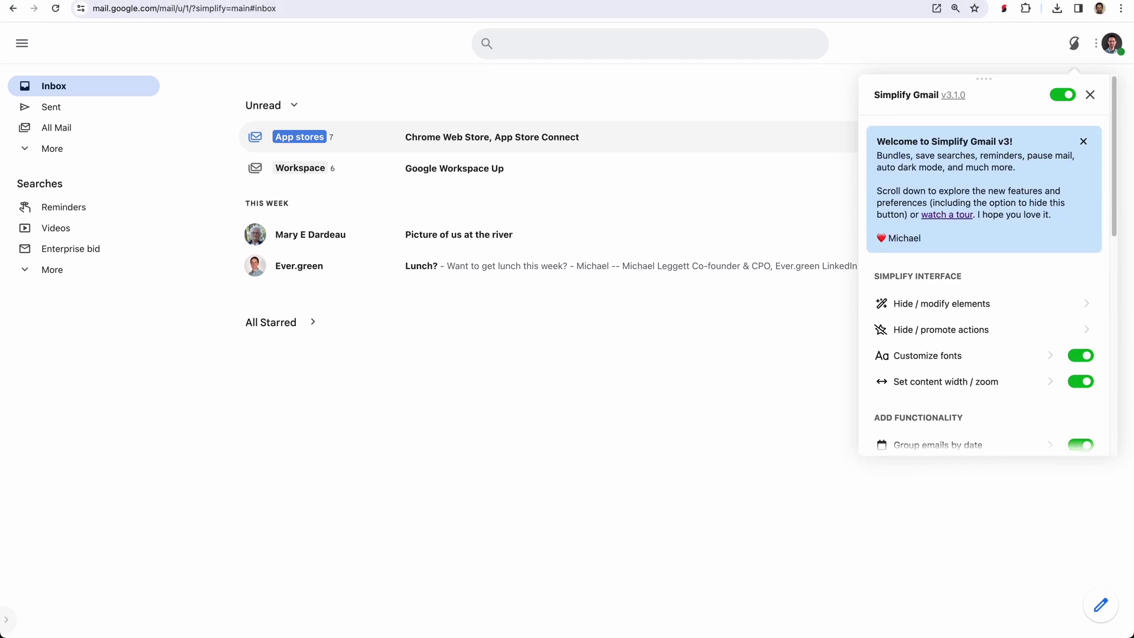
{"action": "right_click", "coordinate": [1007, 12]}
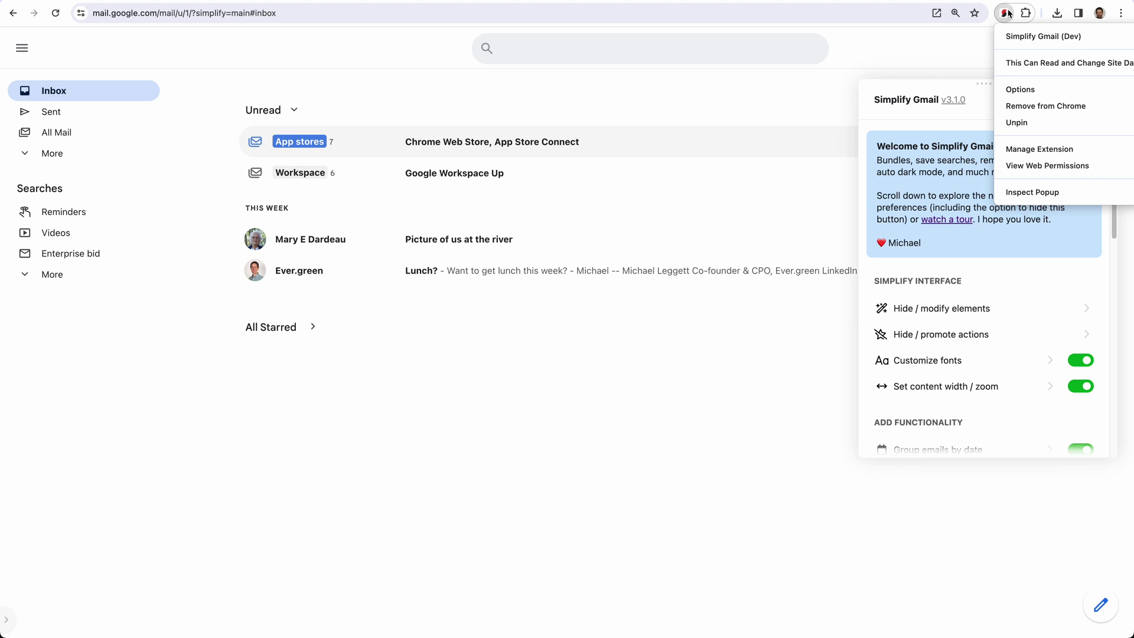
{"action": "left_click", "coordinate": [1016, 122]}
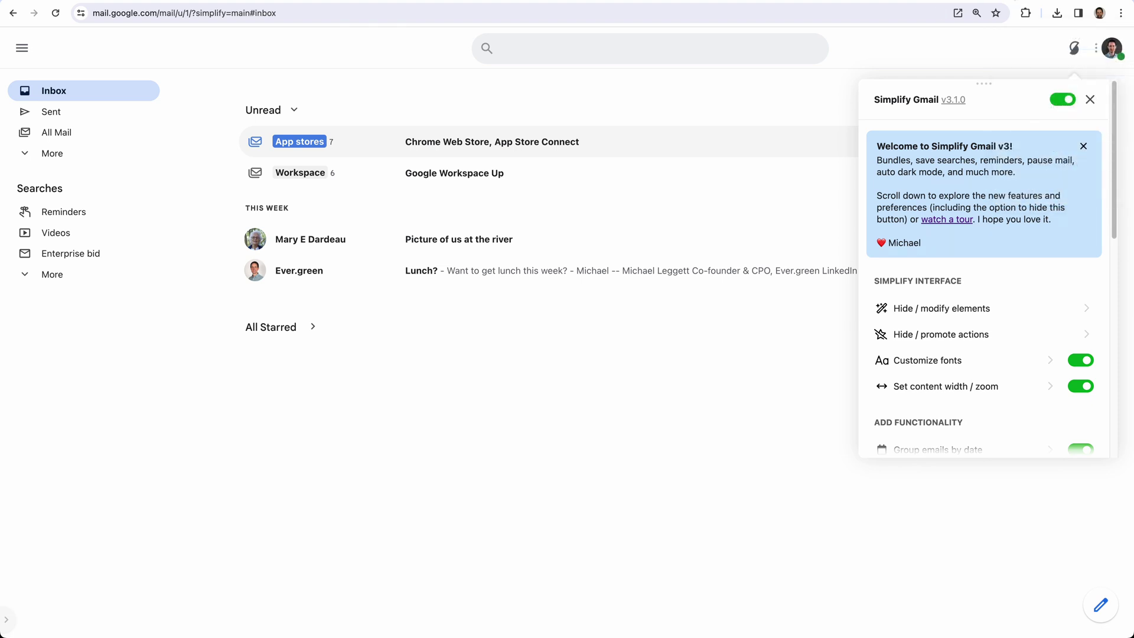
{"action": "key", "text": "ctrl+super+f"}
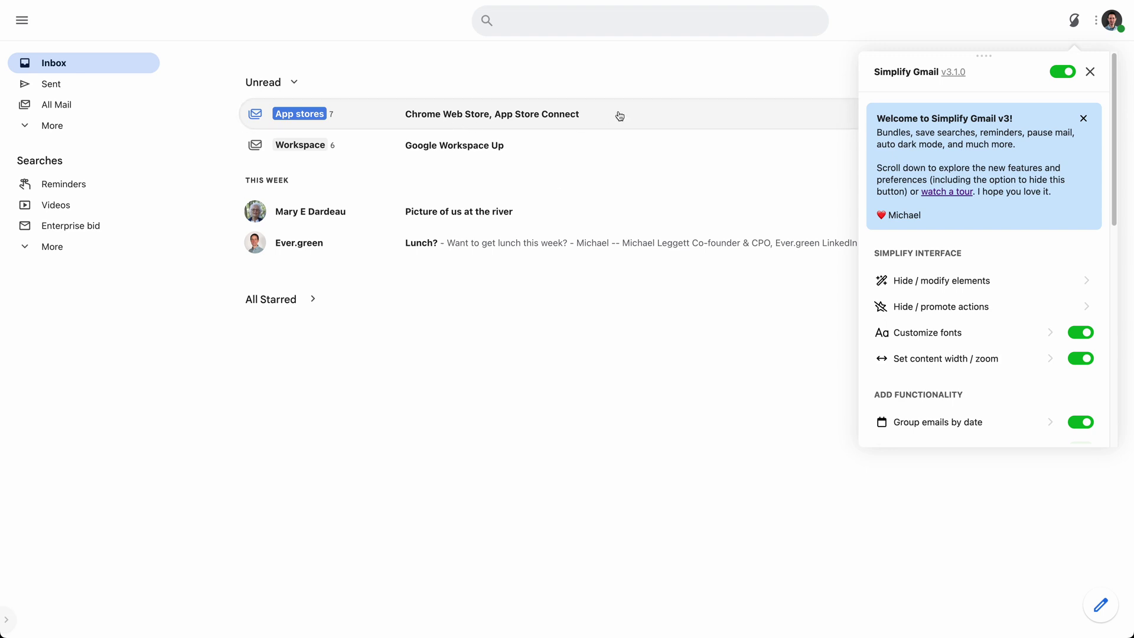
Expand the Workspace bundle, close the Simplify panel, and archive all six bundle conversations
{"action": "left_click", "coordinate": [541, 154]}
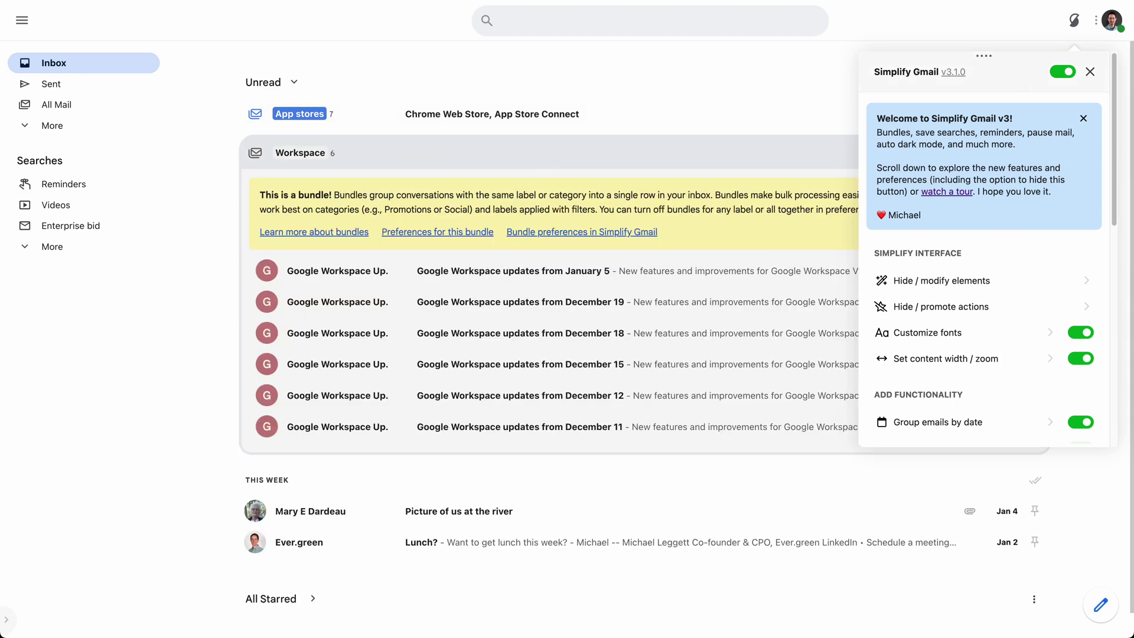
{"action": "left_click", "coordinate": [1090, 72]}
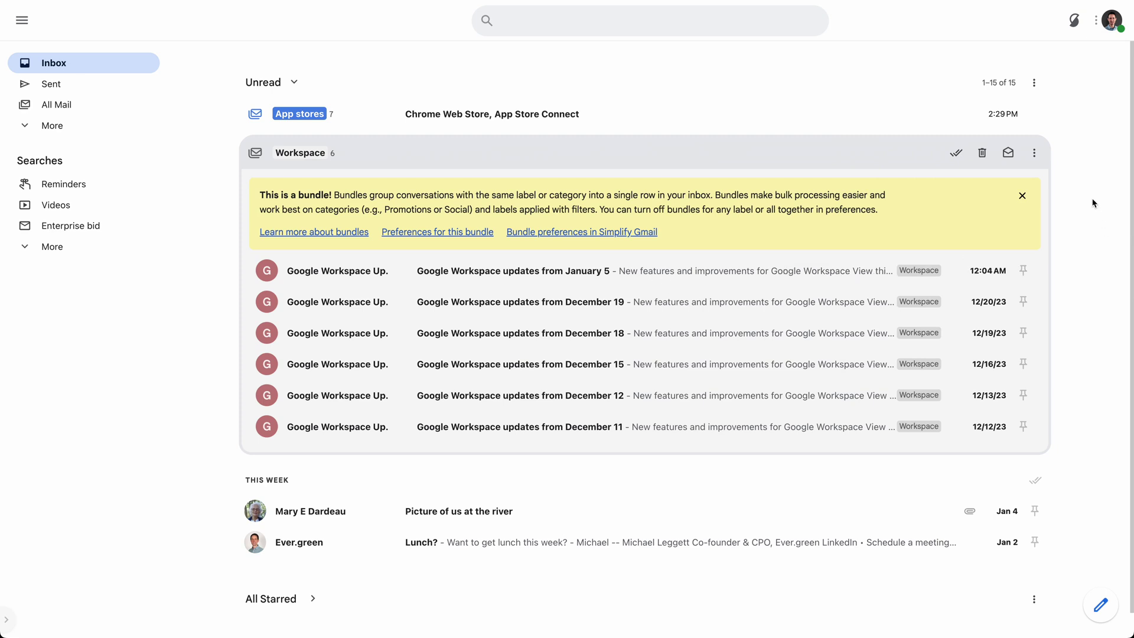
{"action": "left_click", "coordinate": [956, 153]}
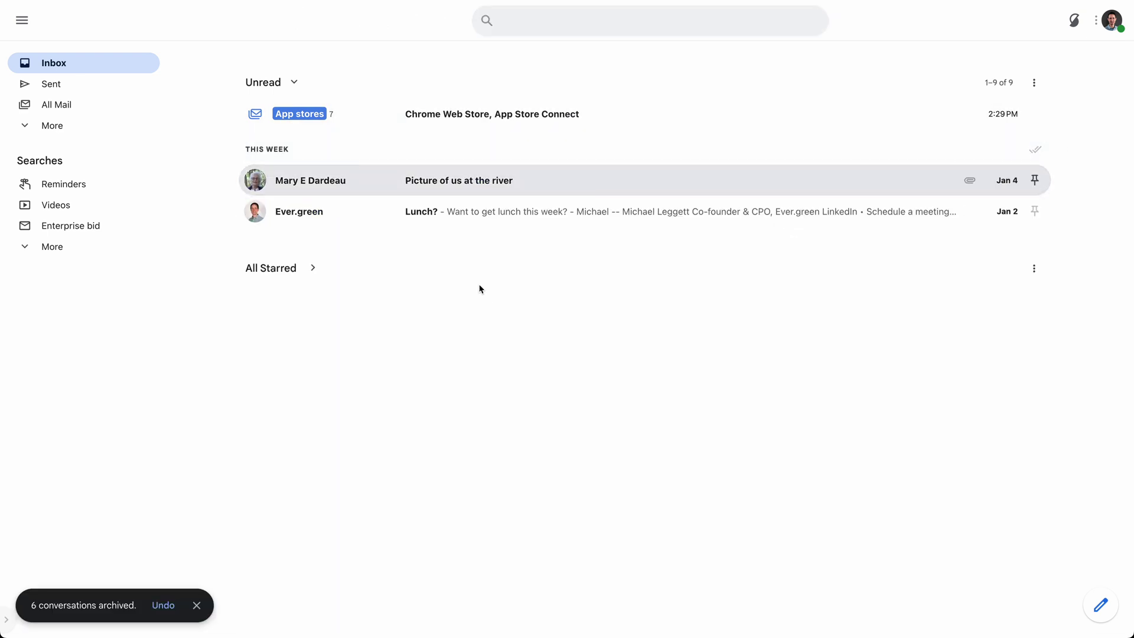
Toggle Bundle emails by label off and back on, view its details, and return to the feature list
{"action": "left_click", "coordinate": [1076, 21]}
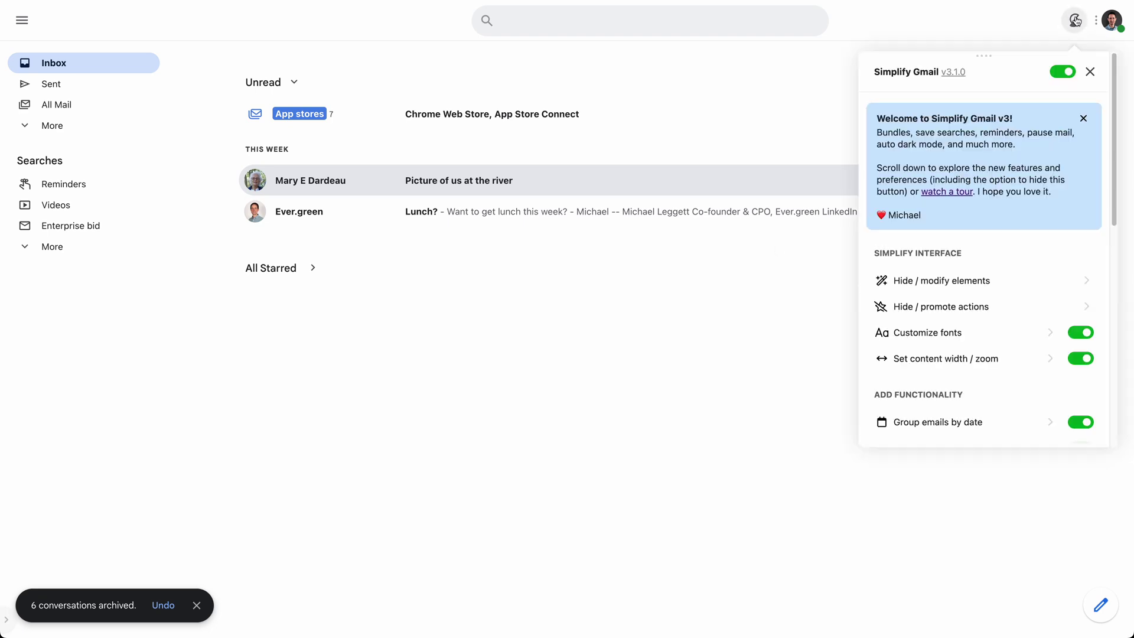
{"action": "scroll", "coordinate": [959, 266], "scroll_direction": "down", "scroll_amount": 3}
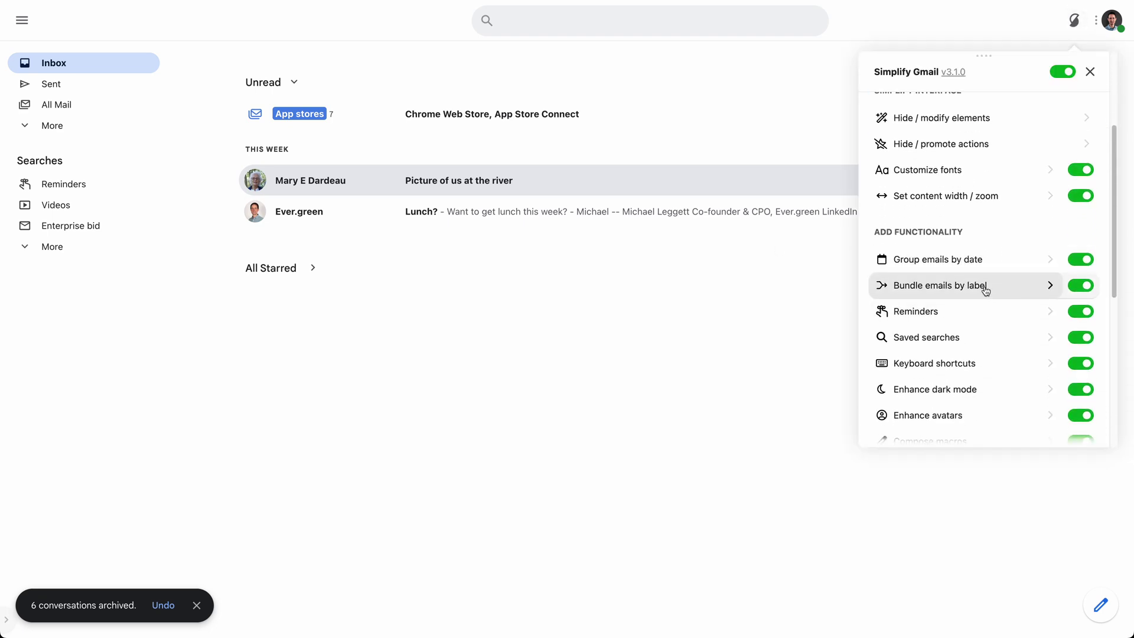
{"action": "left_click", "coordinate": [1080, 285]}
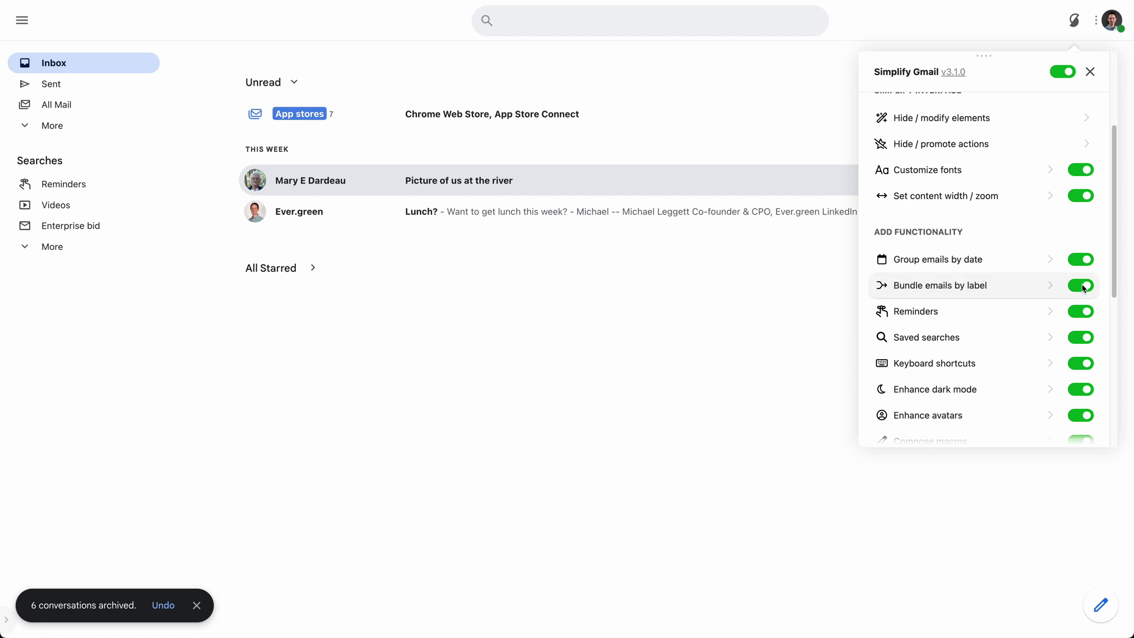
{"action": "left_click", "coordinate": [1081, 285]}
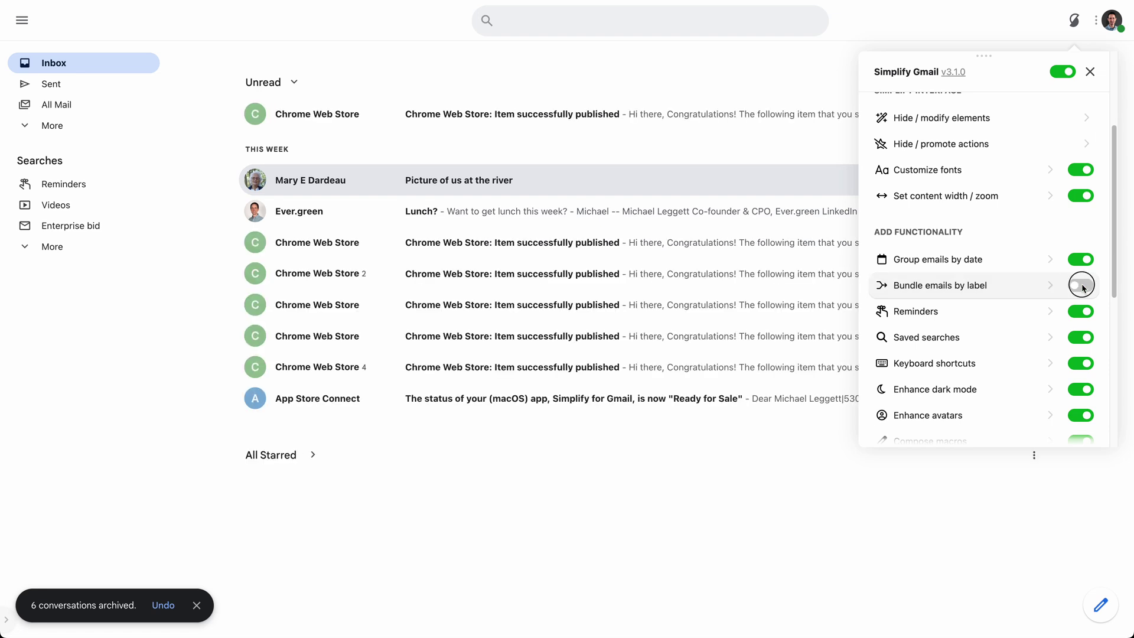
{"action": "left_click", "coordinate": [991, 289]}
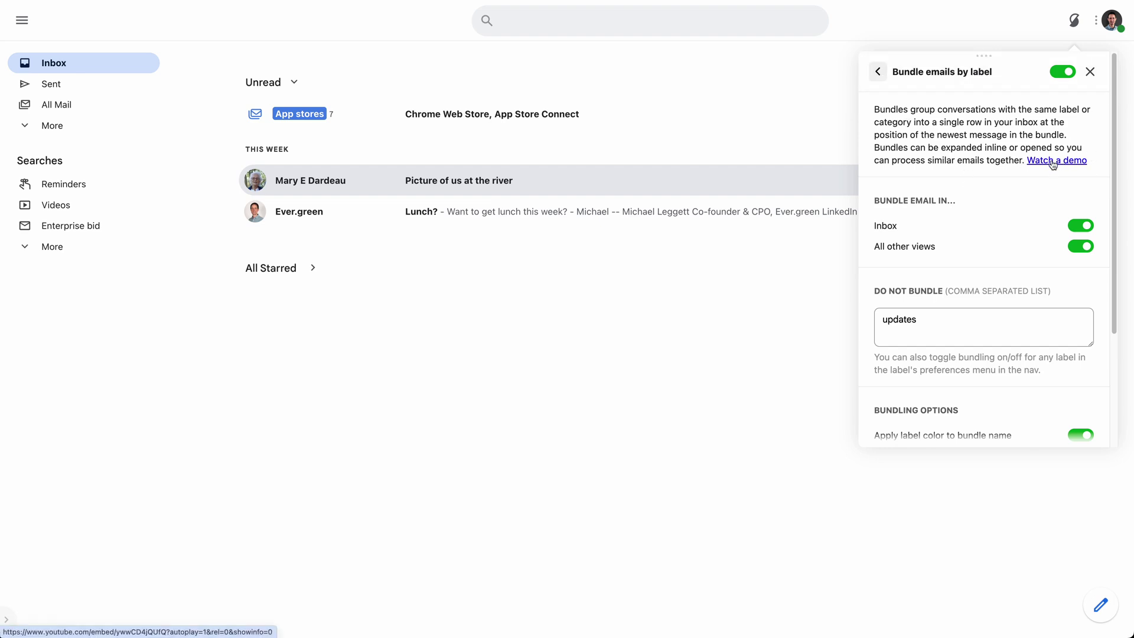
{"action": "left_click", "coordinate": [878, 72]}
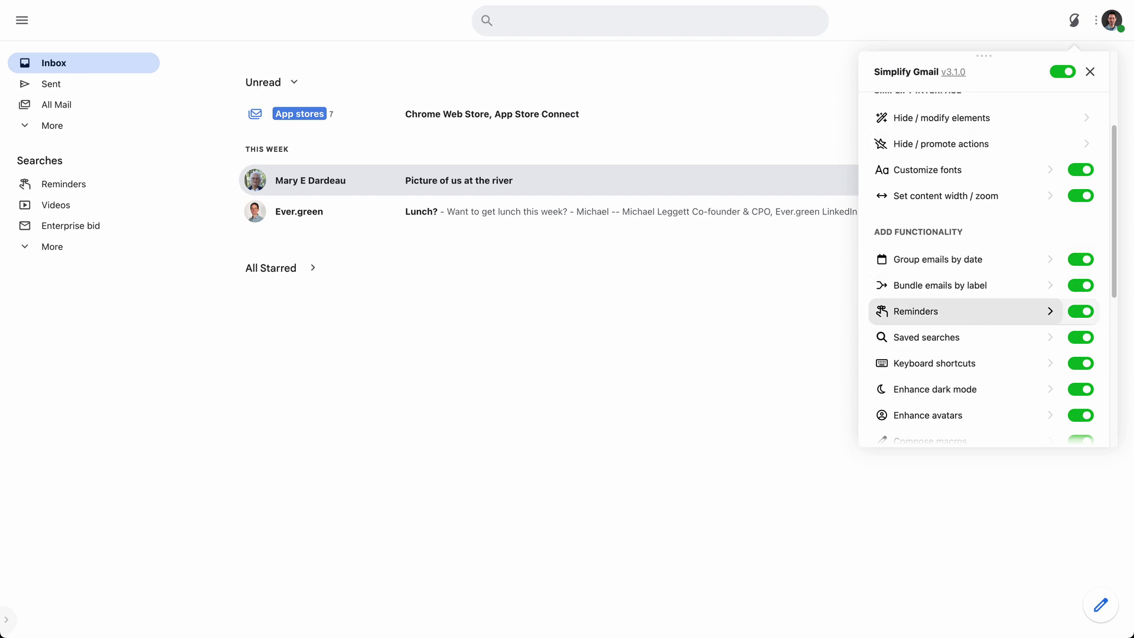
Create a docked reminder reading 'Update video links' and save it to the inbox
{"action": "scroll", "coordinate": [991, 316], "scroll_direction": "down", "scroll_amount": 2}
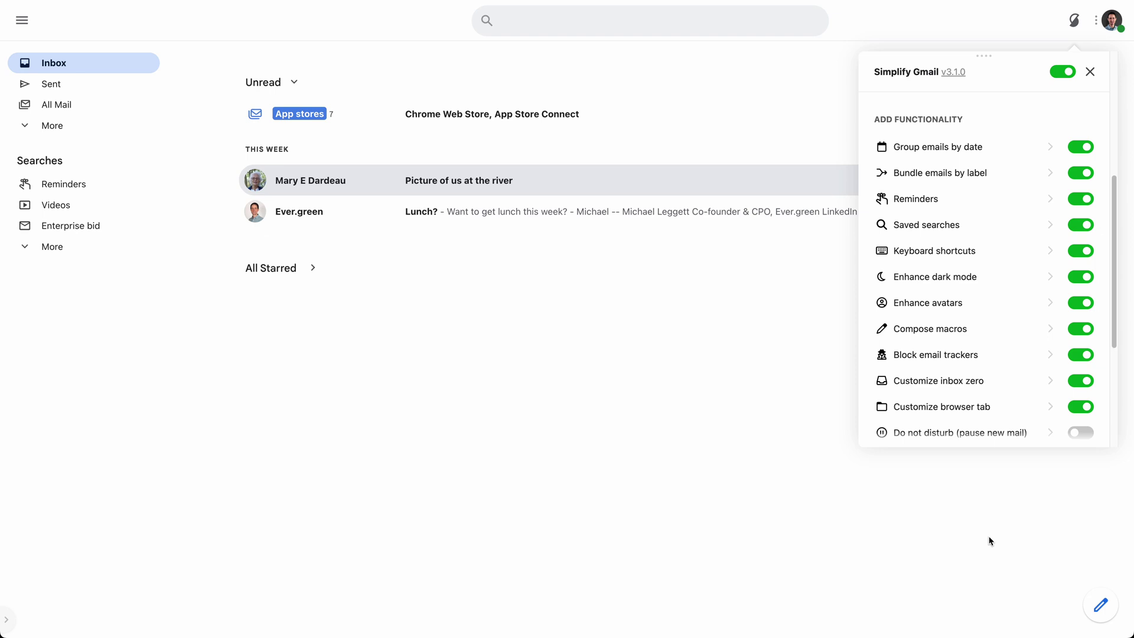
{"action": "mouse_move", "coordinate": [1105, 581]}
{"action": "left_click", "coordinate": [1101, 556]}
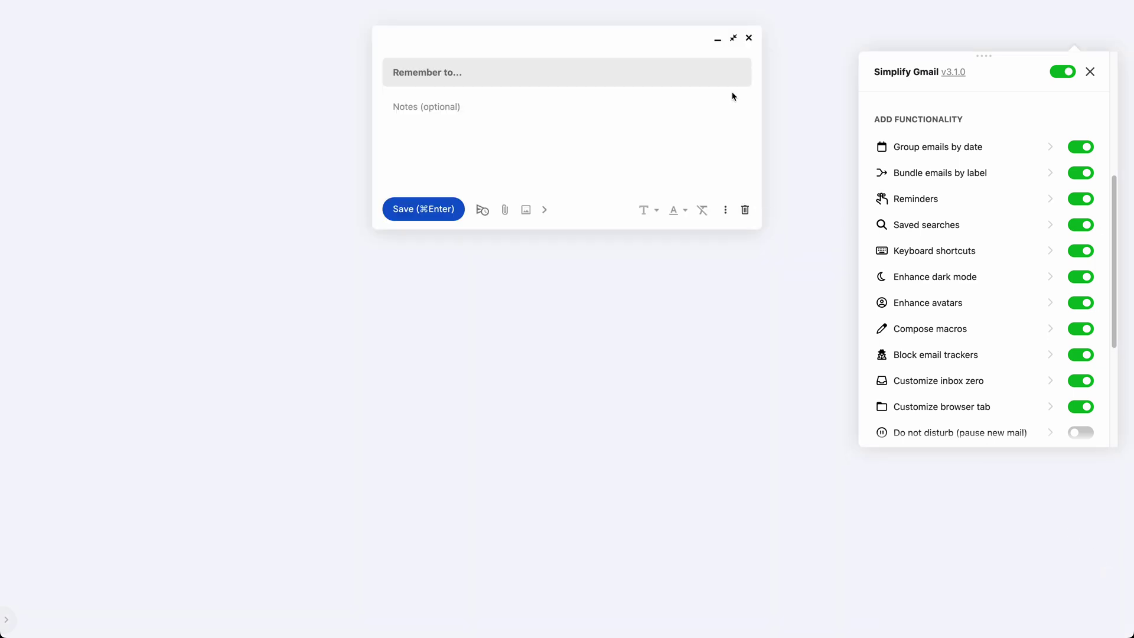
{"action": "left_click", "coordinate": [732, 39]}
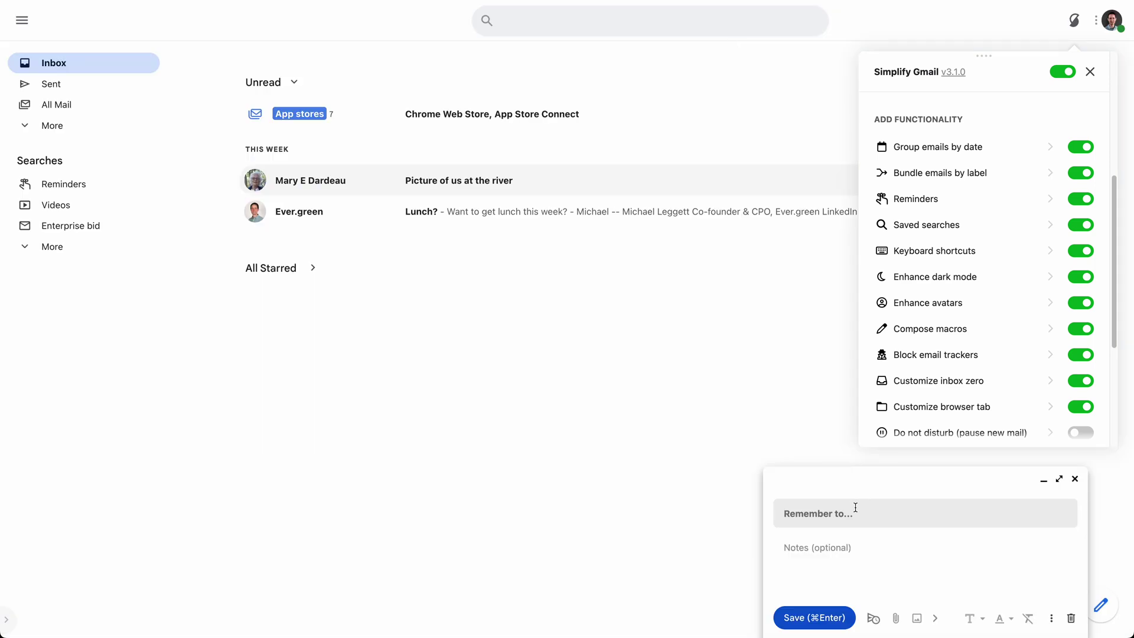
{"action": "type", "text": "L"}
{"action": "key", "text": "BackSpace"}
{"action": "type", "text": "Update video links"}
{"action": "left_click", "coordinate": [827, 617]}
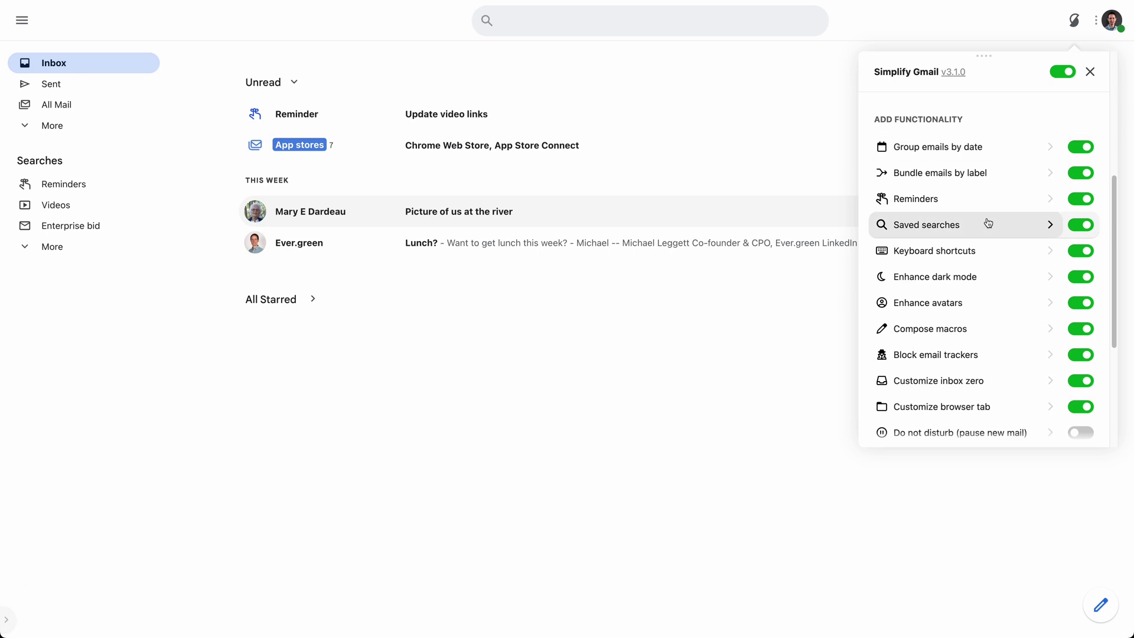
Close the Simplify settings, view the saved reminders, then go back to the Inbox
{"action": "left_click", "coordinate": [1089, 72]}
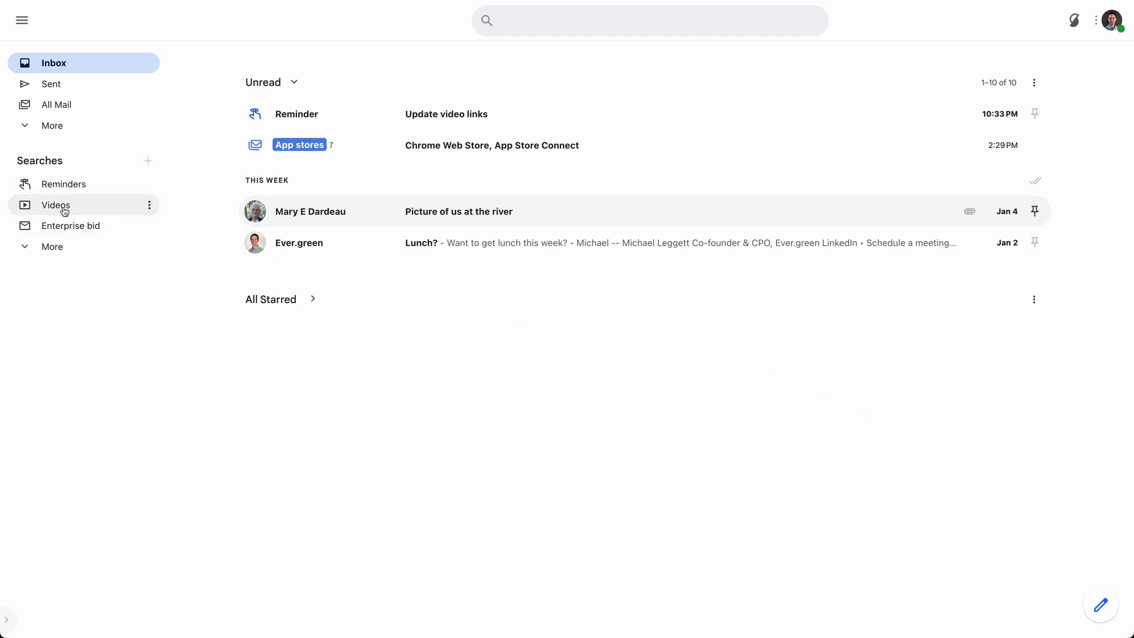
{"action": "left_click", "coordinate": [65, 183]}
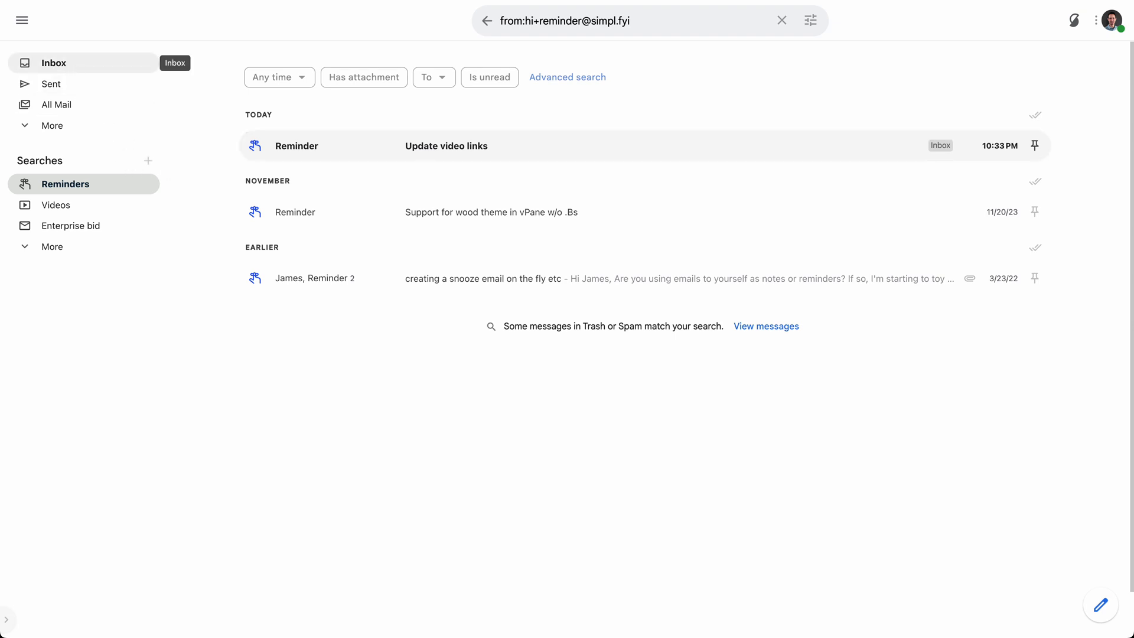
{"action": "left_click", "coordinate": [74, 68]}
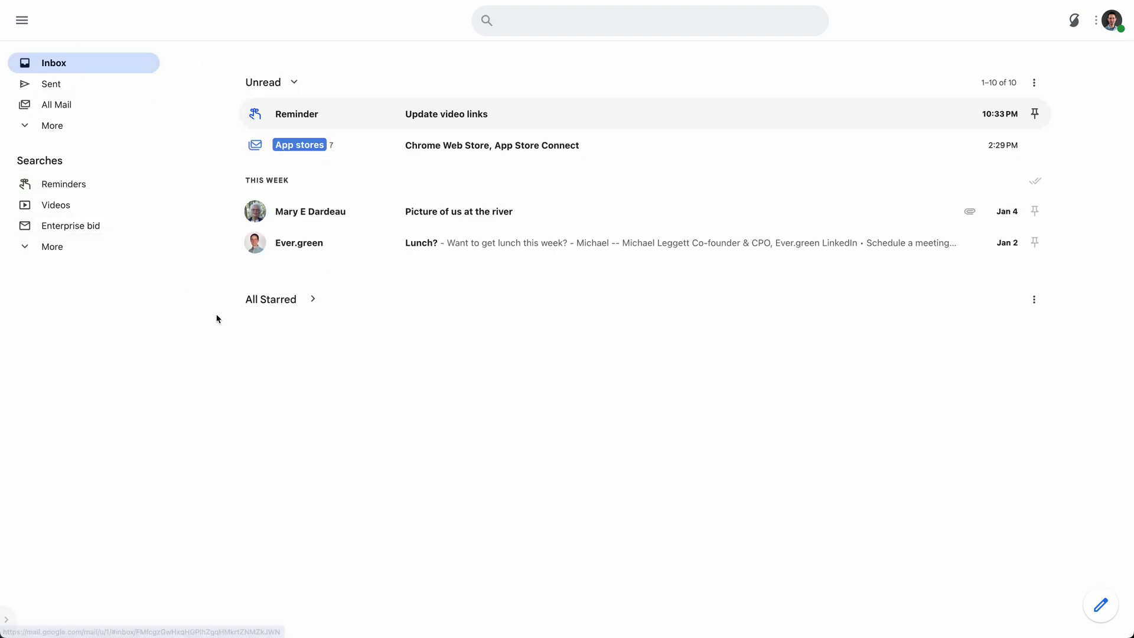
Bookmark the Lunch? email as a saved search named Lunch?
{"action": "left_click", "coordinate": [483, 243]}
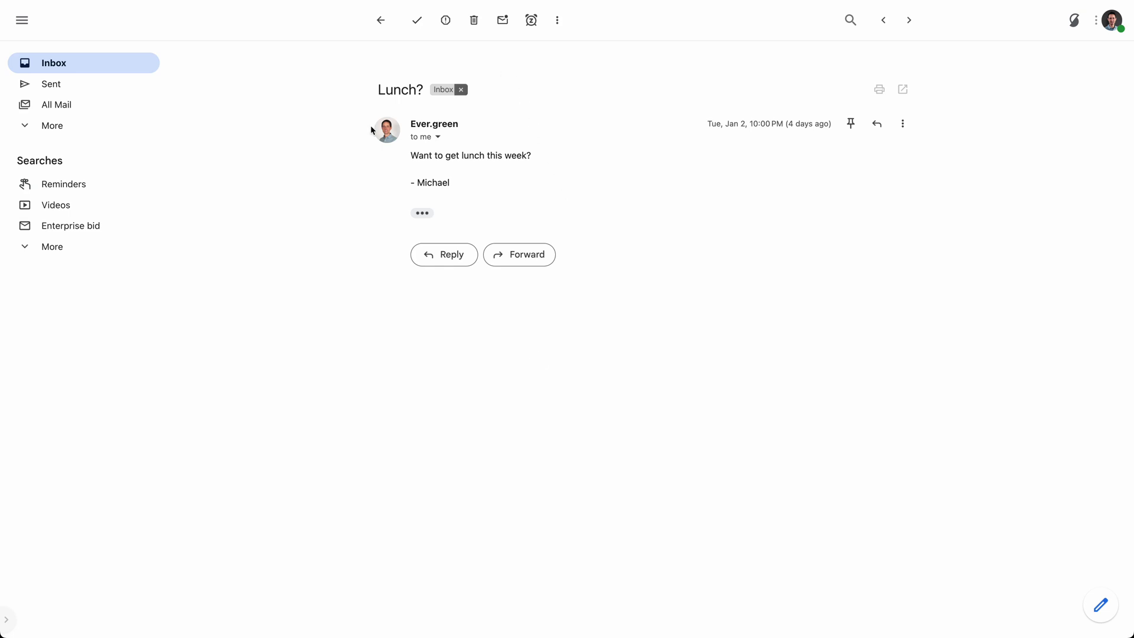
{"action": "left_click", "coordinate": [148, 161]}
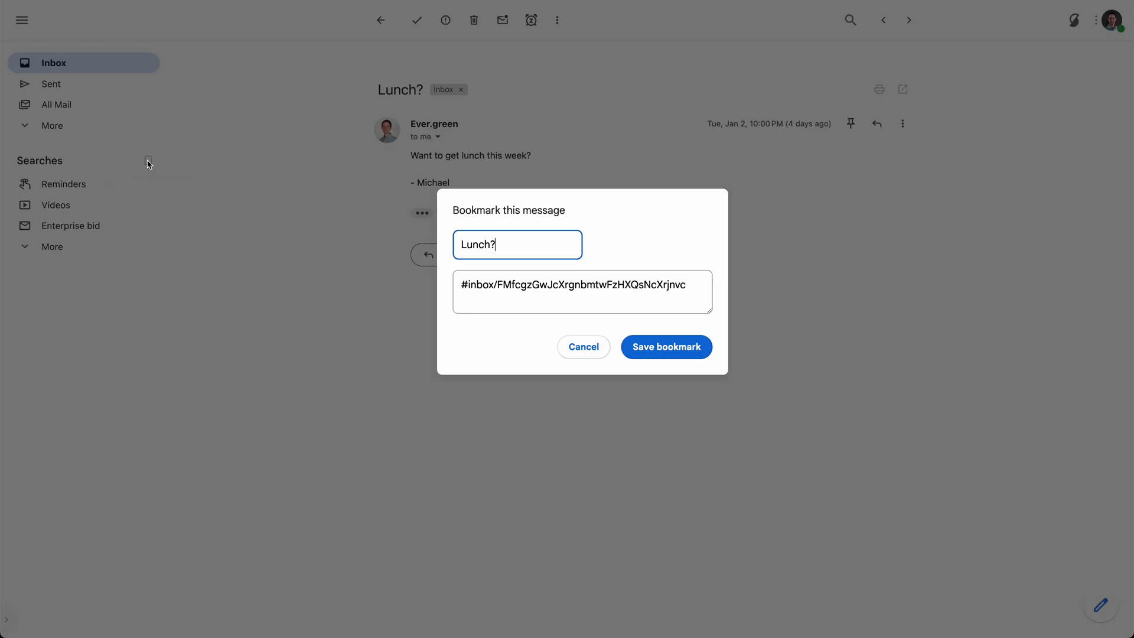
{"action": "left_click", "coordinate": [676, 349]}
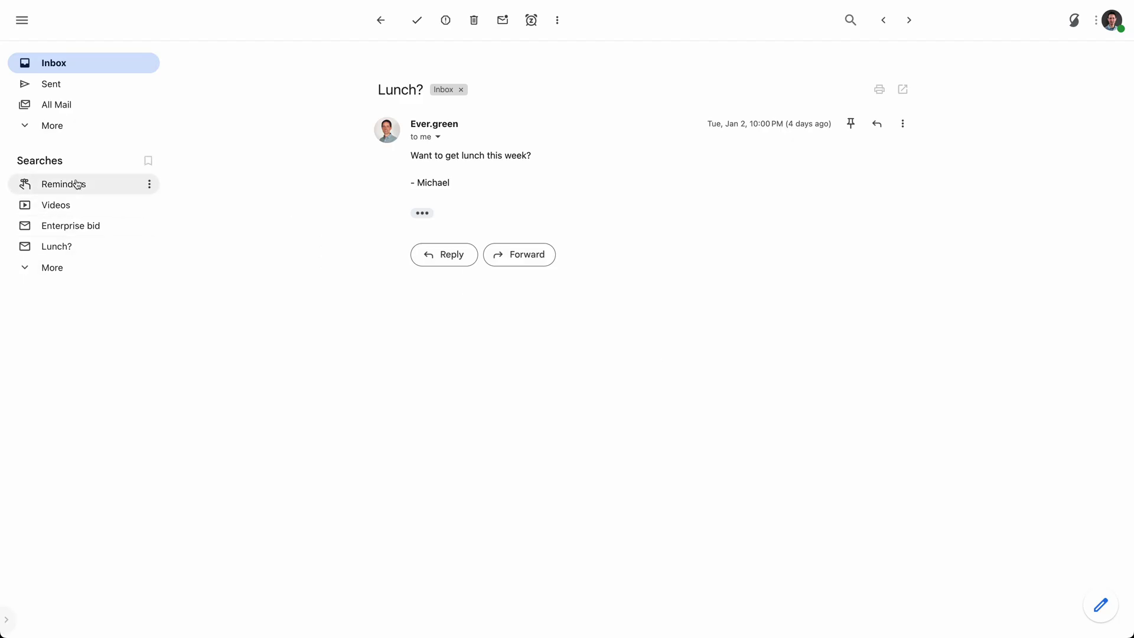
Reopen the email through its new Lunch? bookmark, then expand the full saved-searches list
{"action": "left_click", "coordinate": [371, 29]}
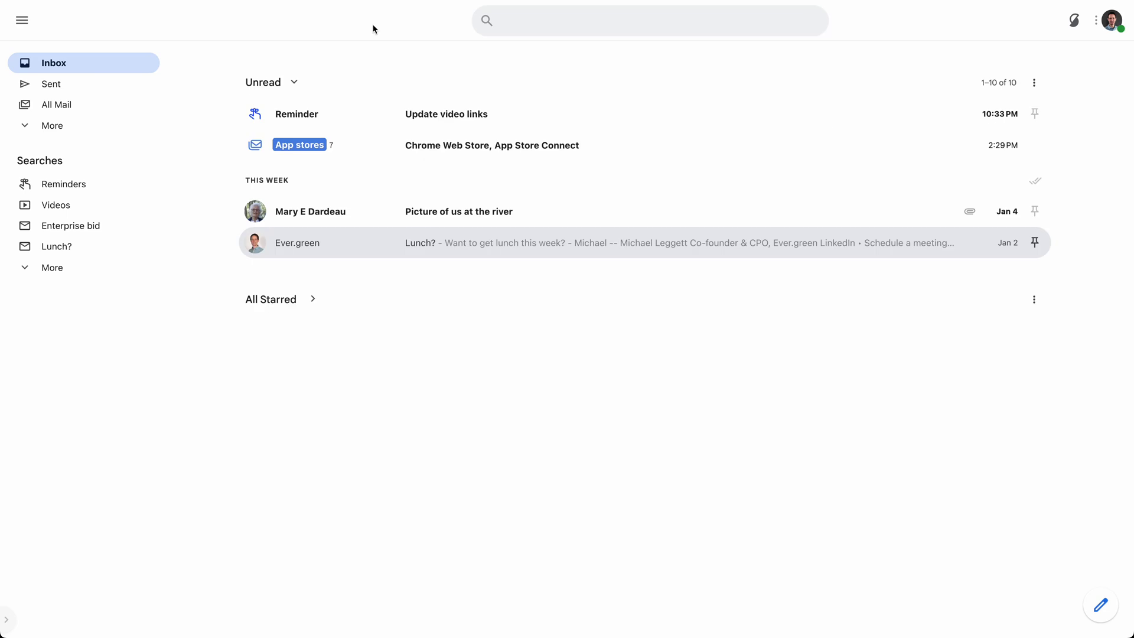
{"action": "left_click", "coordinate": [85, 255]}
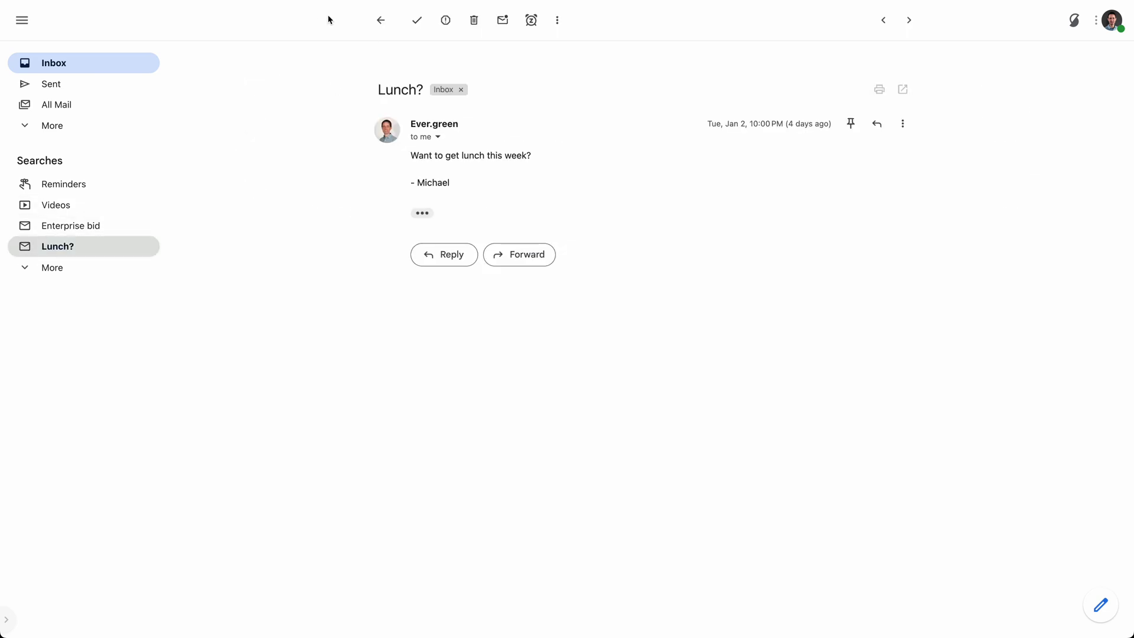
{"action": "left_click", "coordinate": [381, 19]}
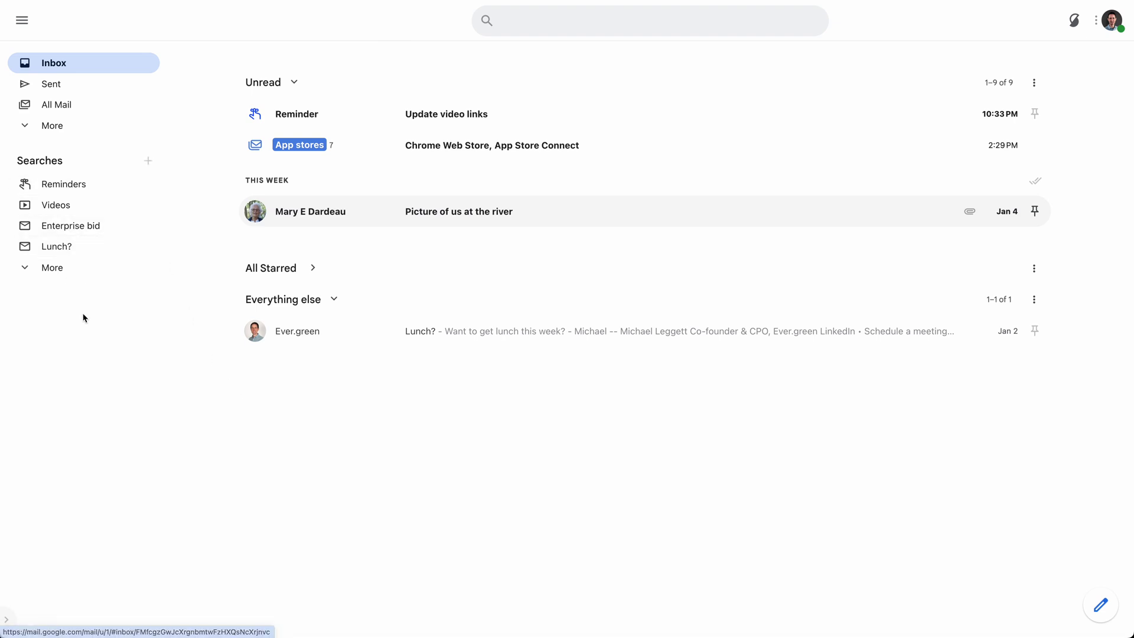
{"action": "left_click", "coordinate": [53, 270]}
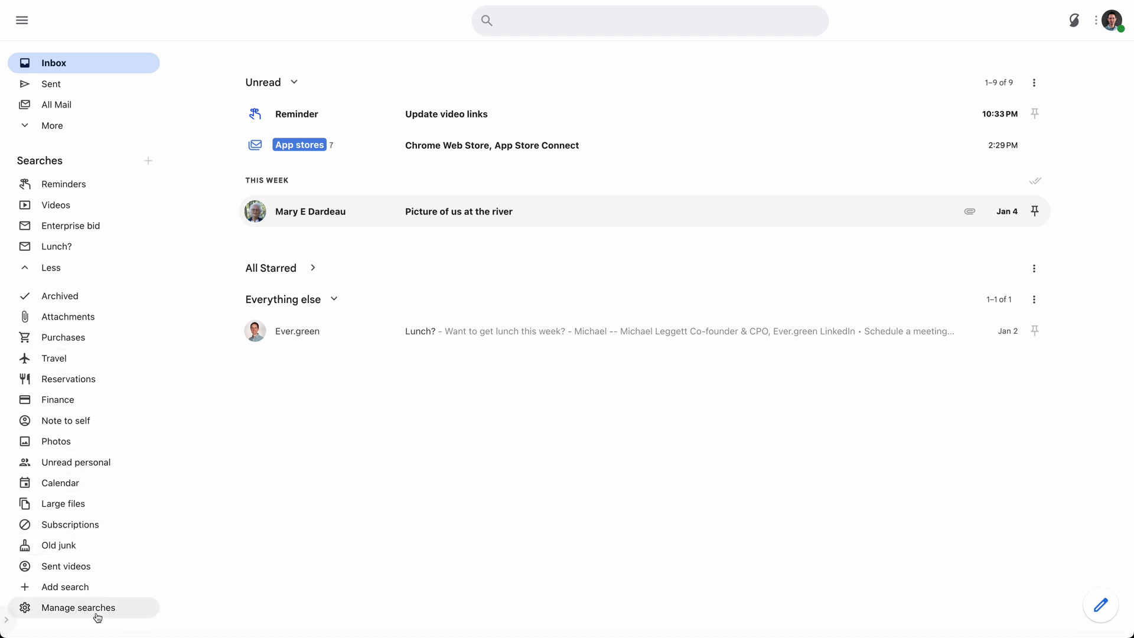
Browse the Manage searches settings, close the Simplify panel, and collapse the saved searches with Less
{"action": "left_click", "coordinate": [68, 613]}
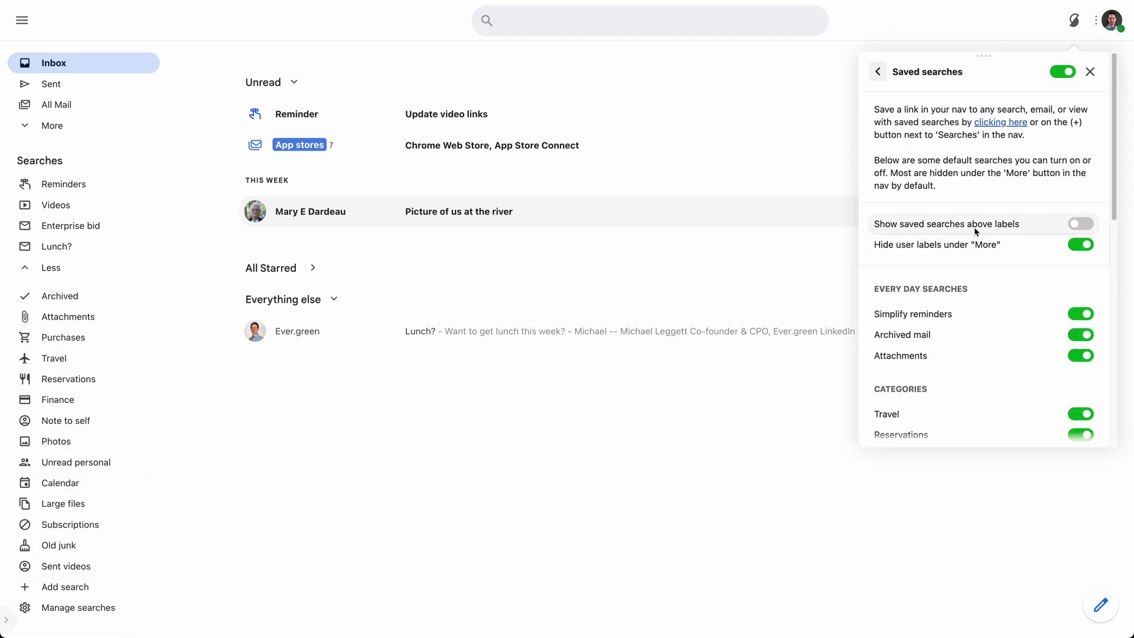
{"action": "scroll", "coordinate": [974, 229], "scroll_direction": "down", "scroll_amount": 1}
{"action": "scroll", "coordinate": [974, 230], "scroll_direction": "down", "scroll_amount": 3}
{"action": "scroll", "coordinate": [971, 230], "scroll_direction": "down", "scroll_amount": 5}
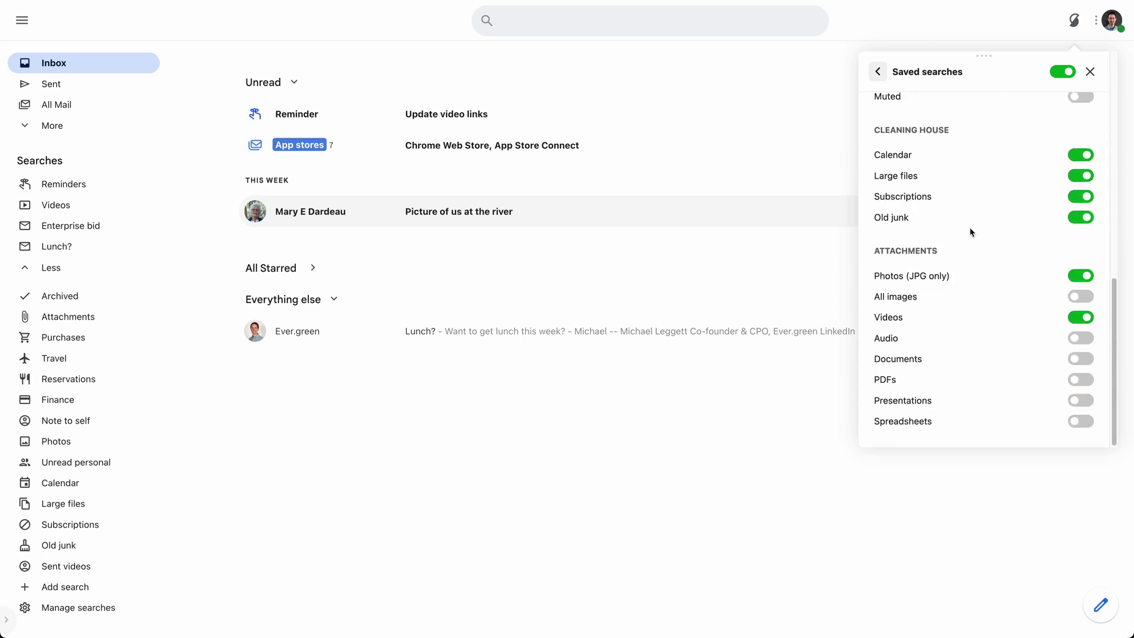
{"action": "scroll", "coordinate": [971, 231], "scroll_direction": "up", "scroll_amount": 9}
{"action": "left_click", "coordinate": [877, 71]}
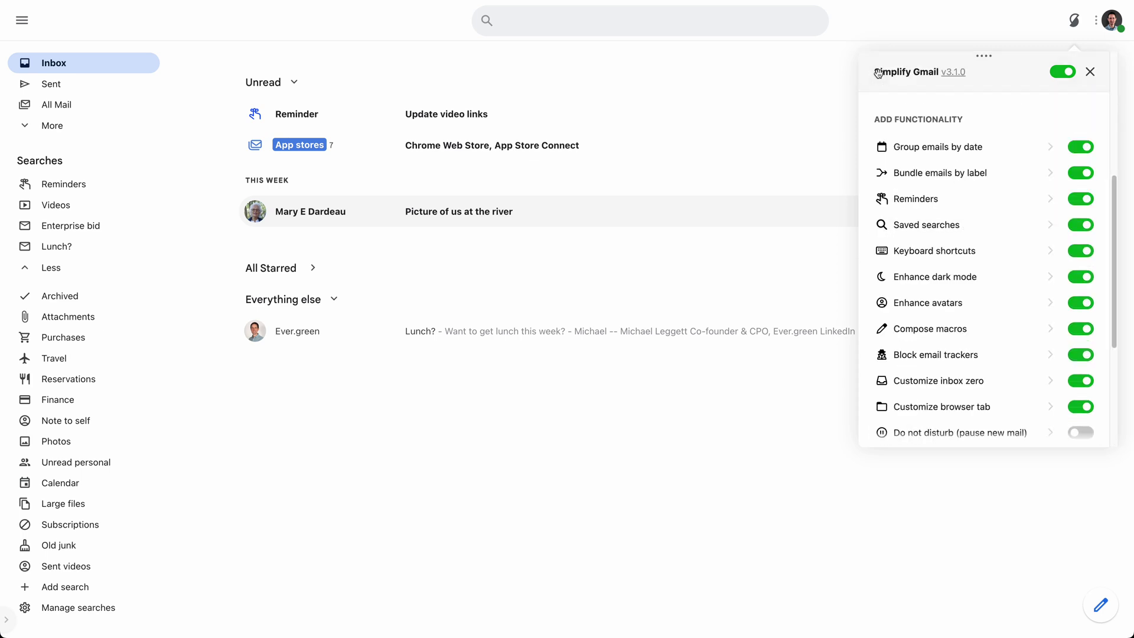
{"action": "left_click", "coordinate": [1090, 71]}
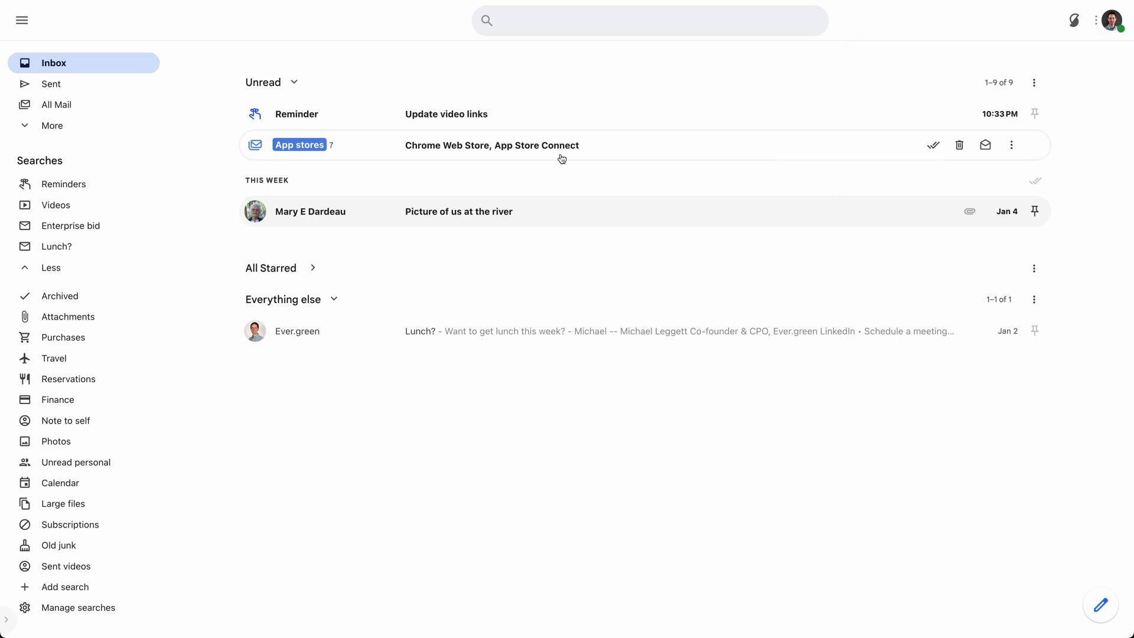
{"action": "left_click", "coordinate": [51, 267]}
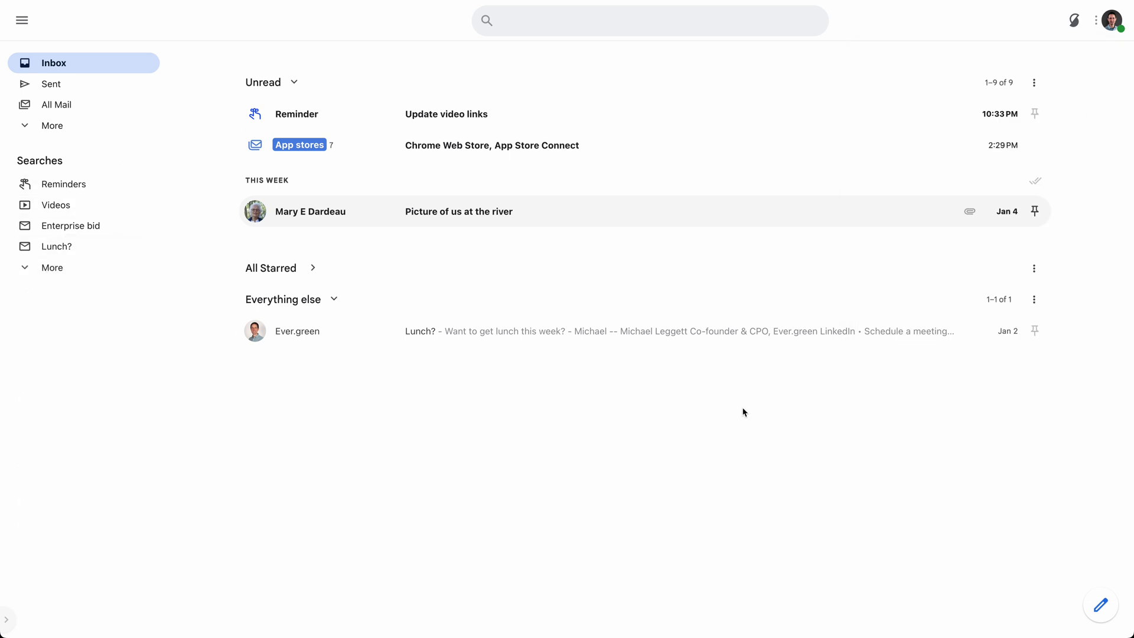
Turn on Do not disturb to pause new mail, then hide and unhide the inbox
{"action": "left_click", "coordinate": [1071, 20]}
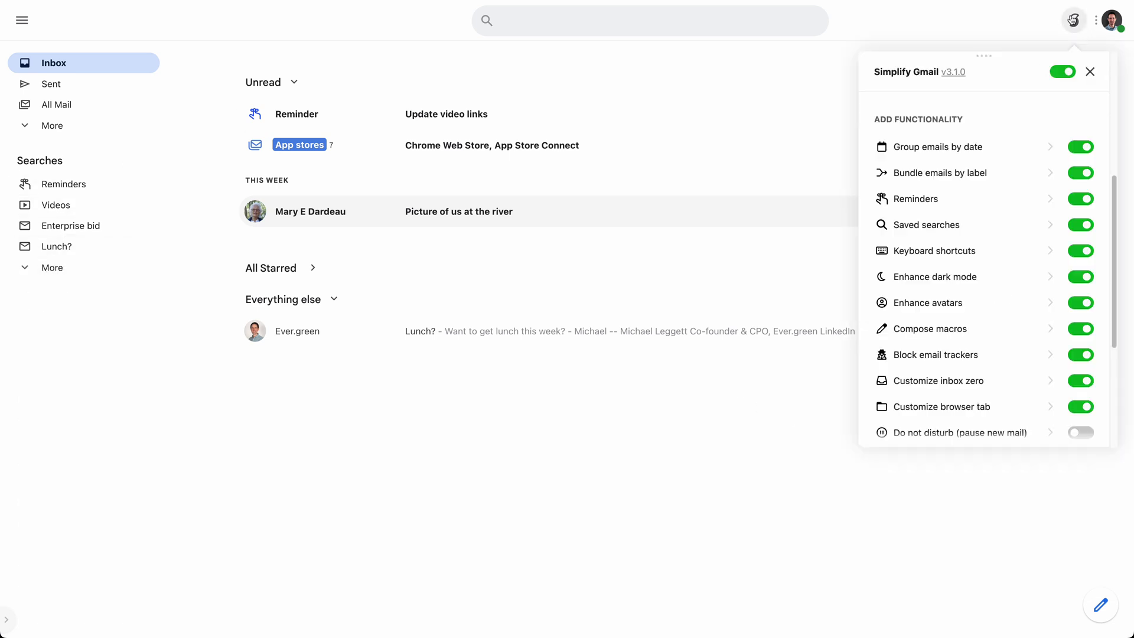
{"action": "scroll", "coordinate": [992, 235], "scroll_direction": "down", "scroll_amount": 2}
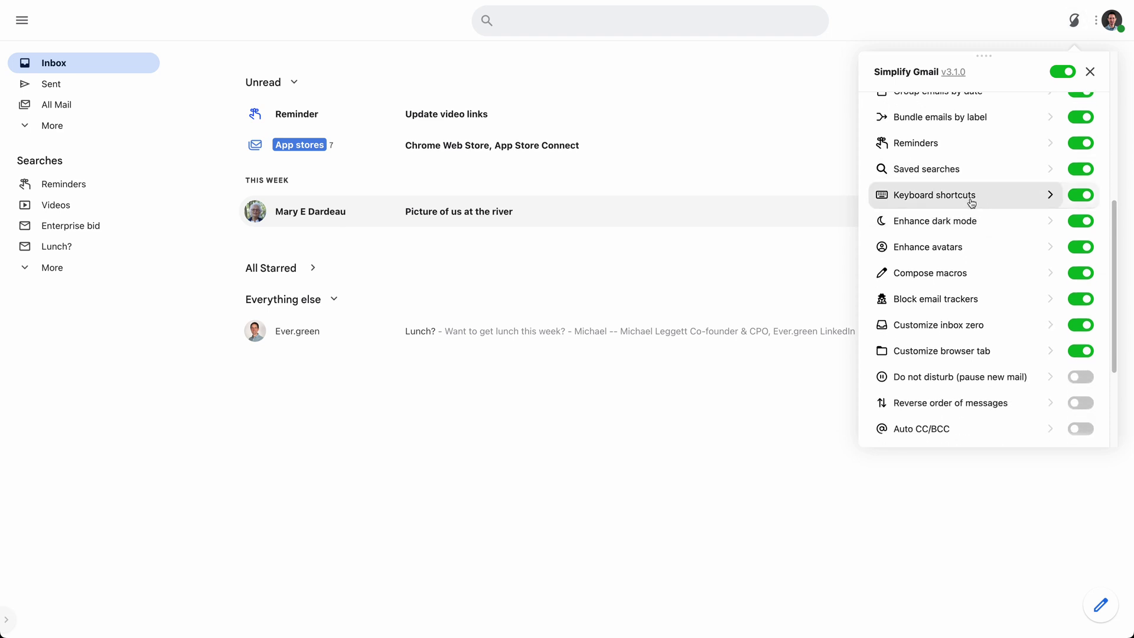
{"action": "scroll", "coordinate": [944, 231], "scroll_direction": "down", "scroll_amount": 1}
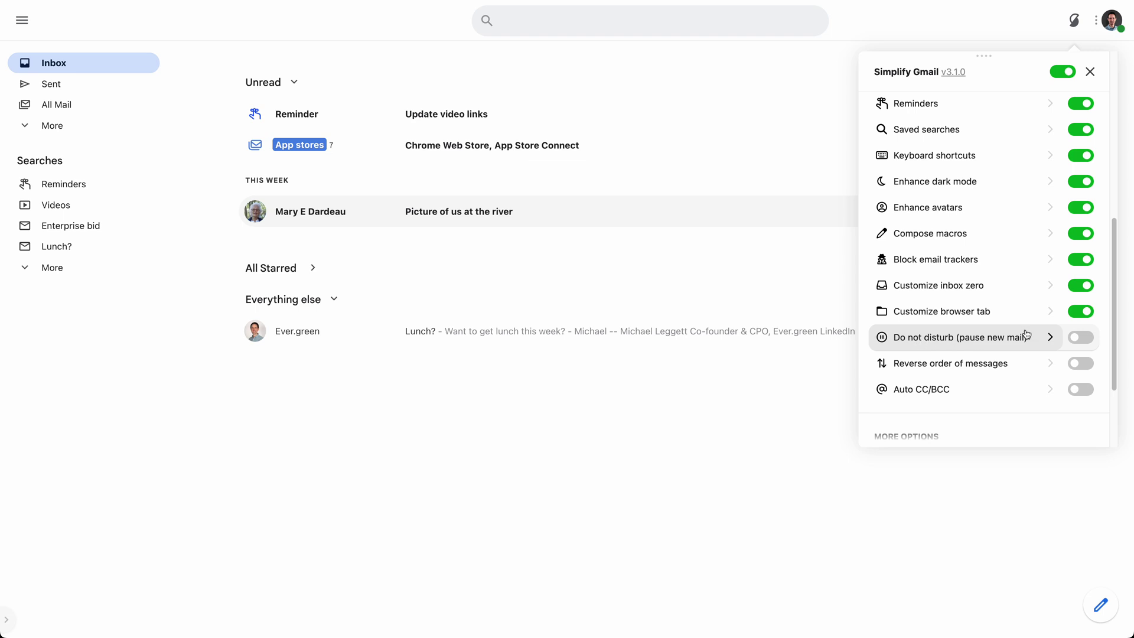
{"action": "left_click", "coordinate": [1080, 338]}
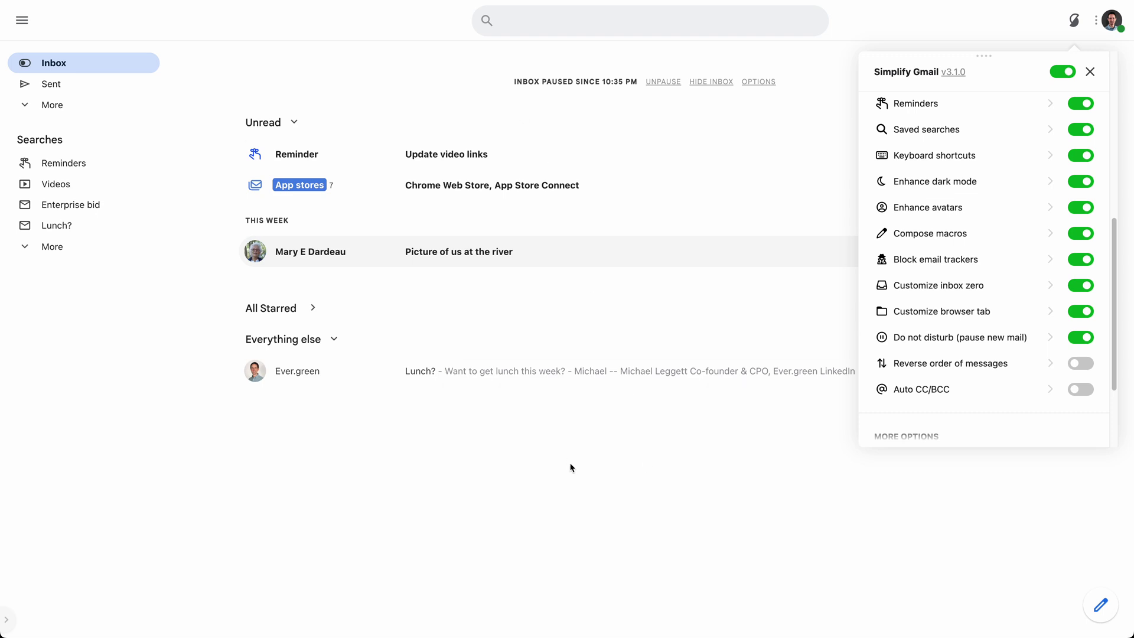
{"action": "left_click", "coordinate": [710, 83]}
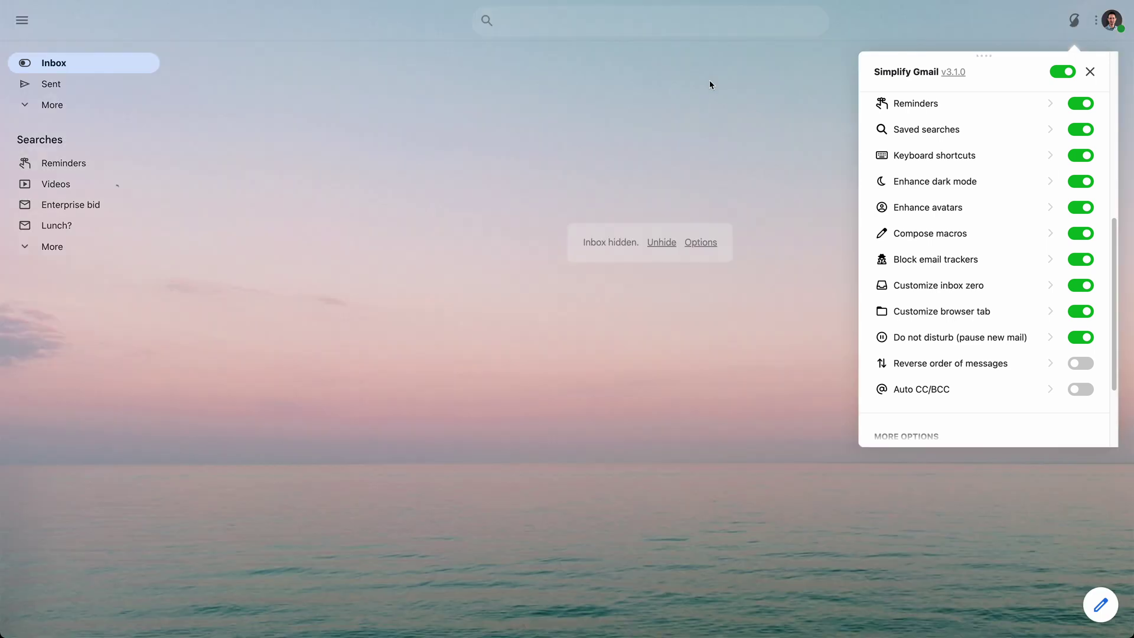
{"action": "left_click", "coordinate": [660, 243]}
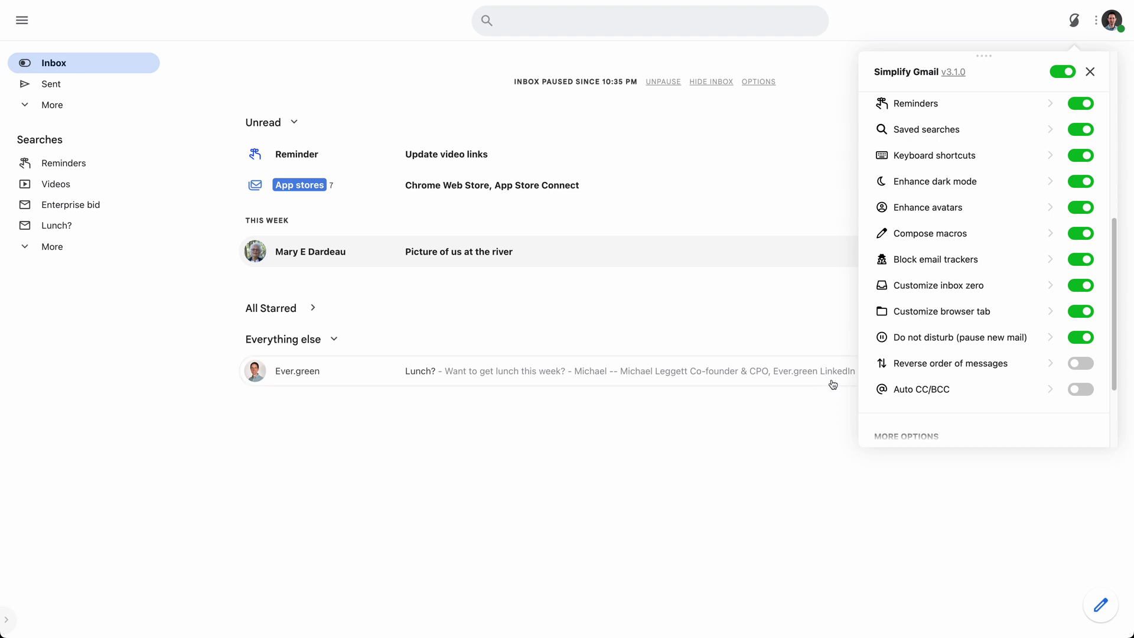
Turn Enhance avatars off and back on in the Simplify settings
{"action": "scroll", "coordinate": [953, 328], "scroll_direction": "up", "scroll_amount": 1}
{"action": "scroll", "coordinate": [954, 329], "scroll_direction": "up", "scroll_amount": 2}
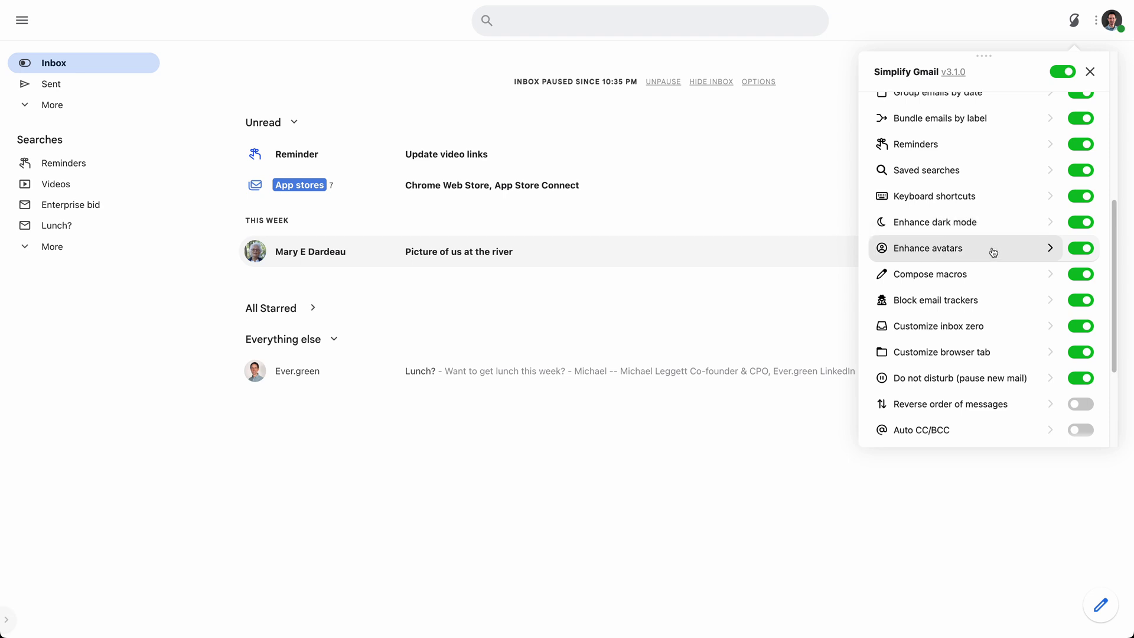
{"action": "left_click", "coordinate": [1083, 251]}
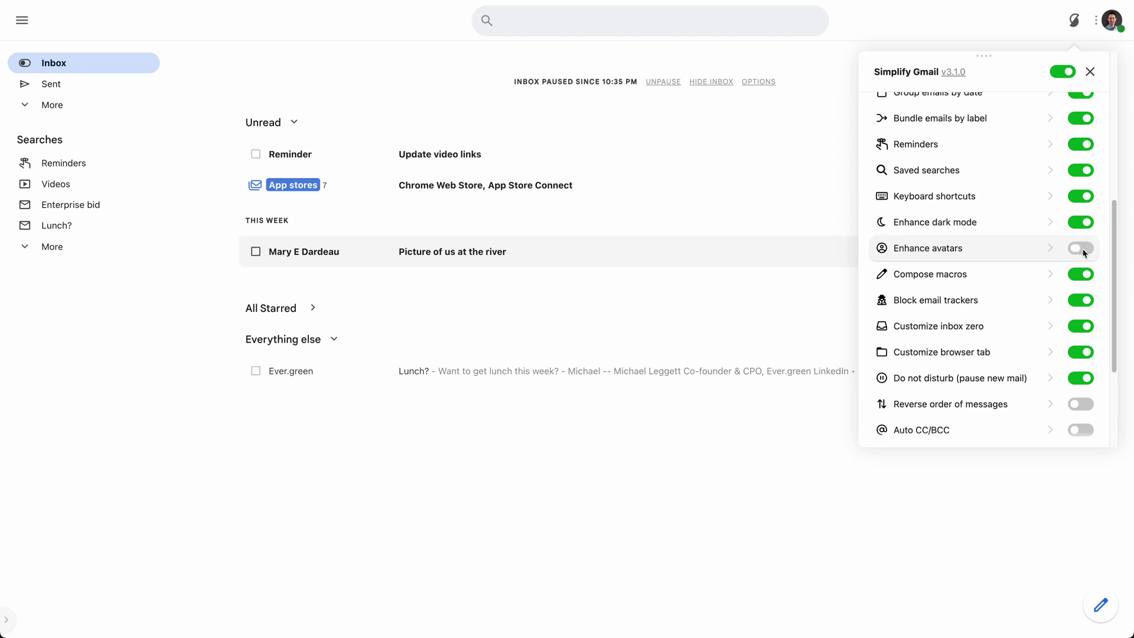
{"action": "left_click", "coordinate": [1082, 249]}
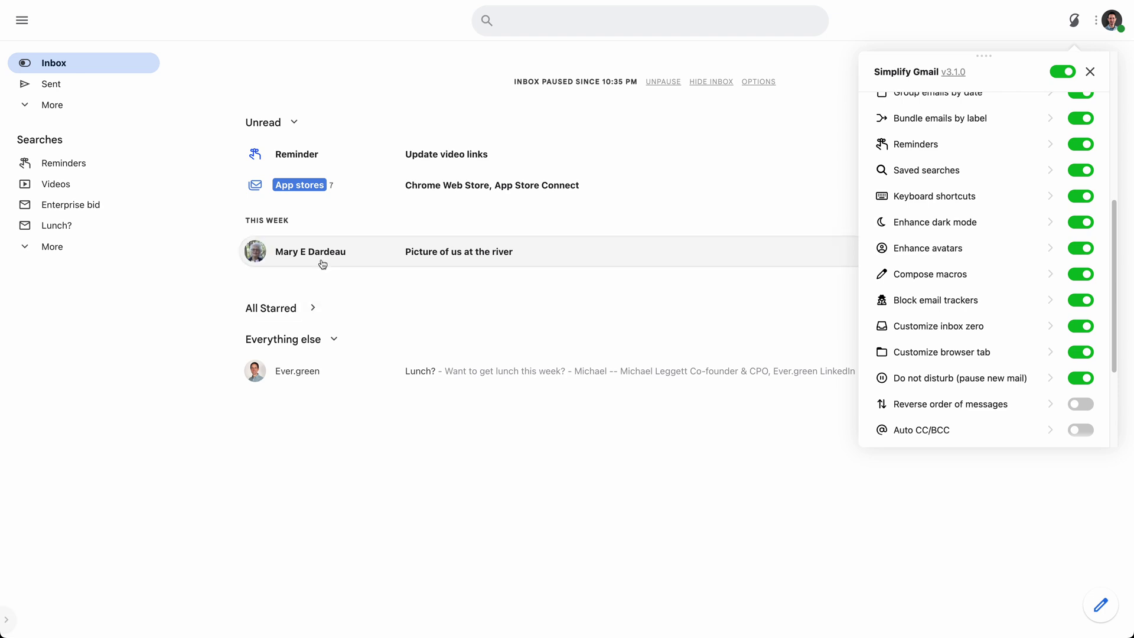
Open the Lunch? email, view and dismiss the sender's profile photo, then return to the inbox
{"action": "left_click", "coordinate": [316, 369]}
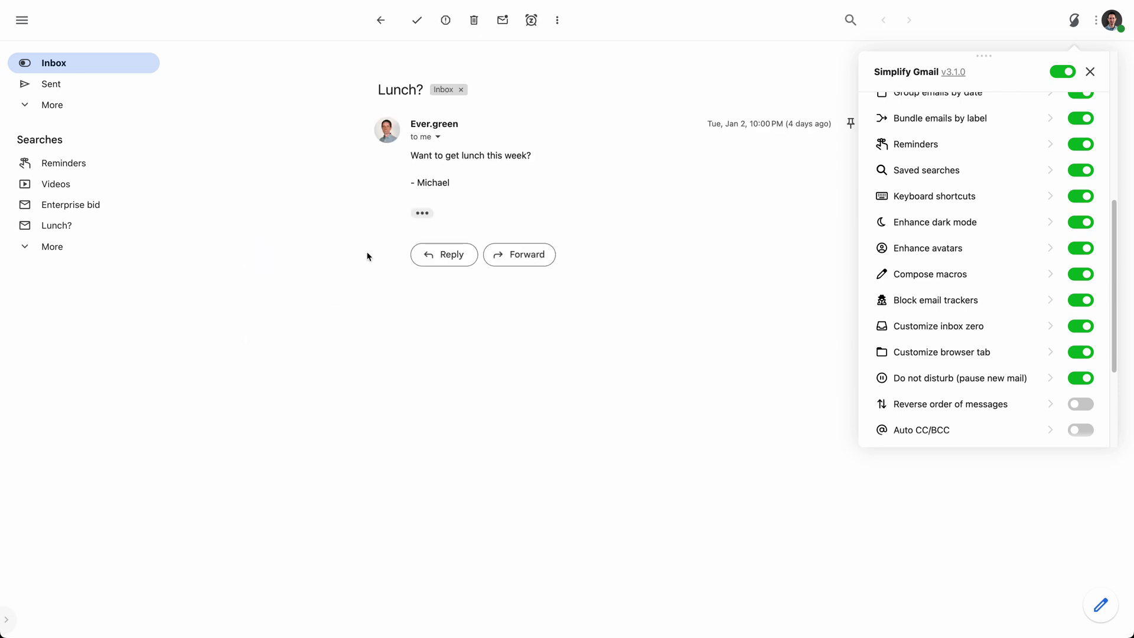
{"action": "left_click", "coordinate": [390, 136]}
{"action": "left_click", "coordinate": [306, 158]}
{"action": "left_click", "coordinate": [381, 20]}
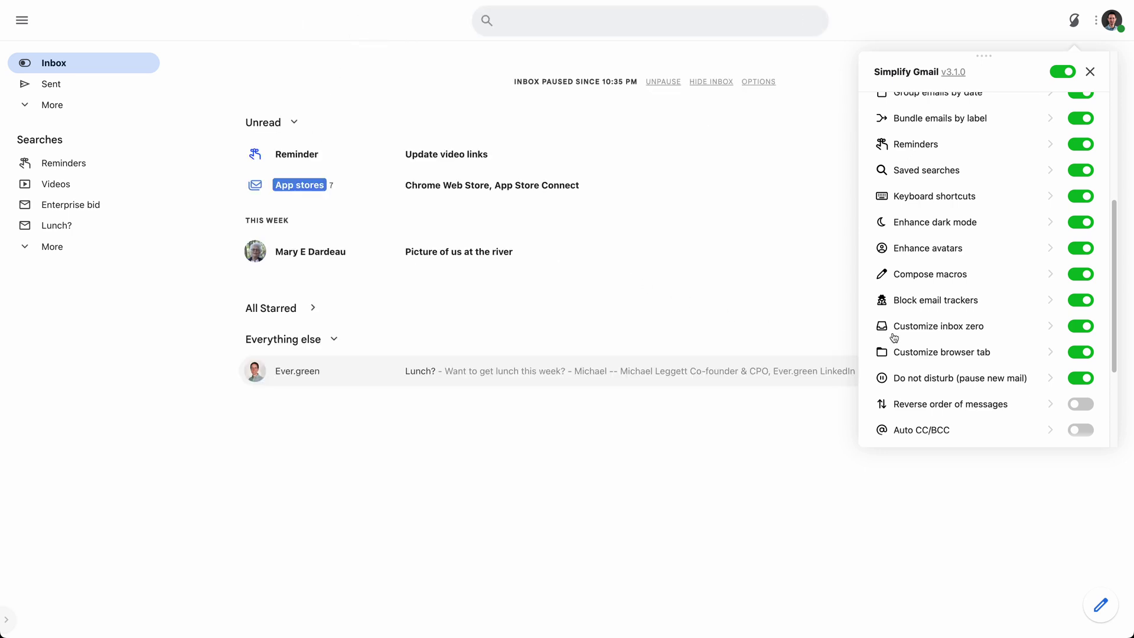
Look over the Customize inbox zero settings, then return to the Simplify feature list
{"action": "left_click", "coordinate": [1022, 329]}
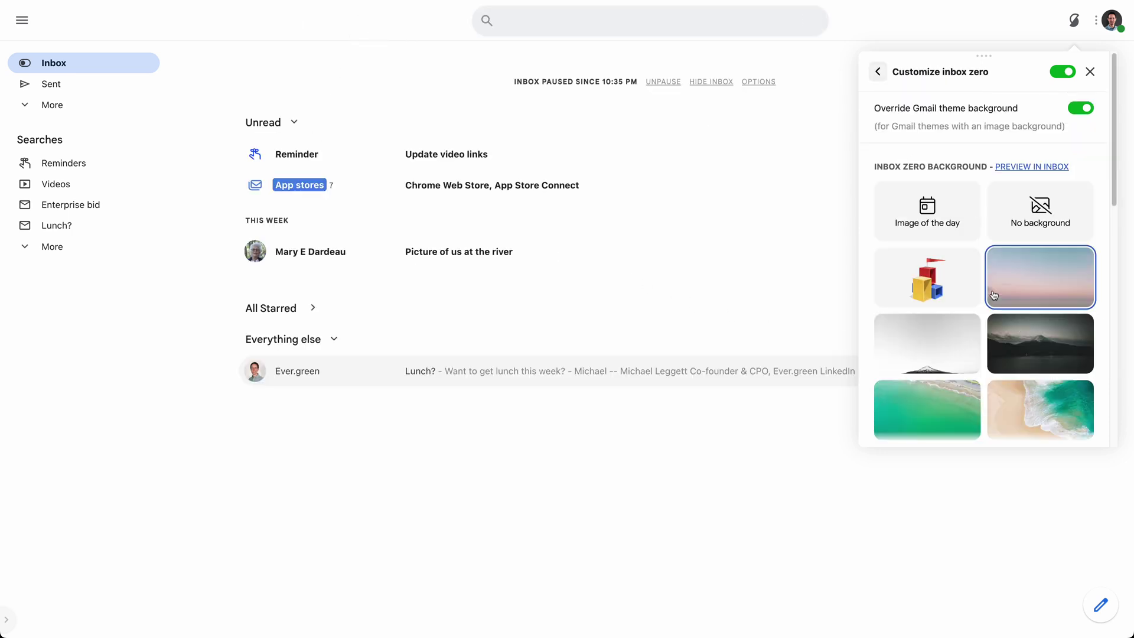
{"action": "scroll", "coordinate": [993, 295], "scroll_direction": "down", "scroll_amount": 1}
{"action": "scroll", "coordinate": [994, 284], "scroll_direction": "up", "scroll_amount": 1}
{"action": "left_click", "coordinate": [877, 71]}
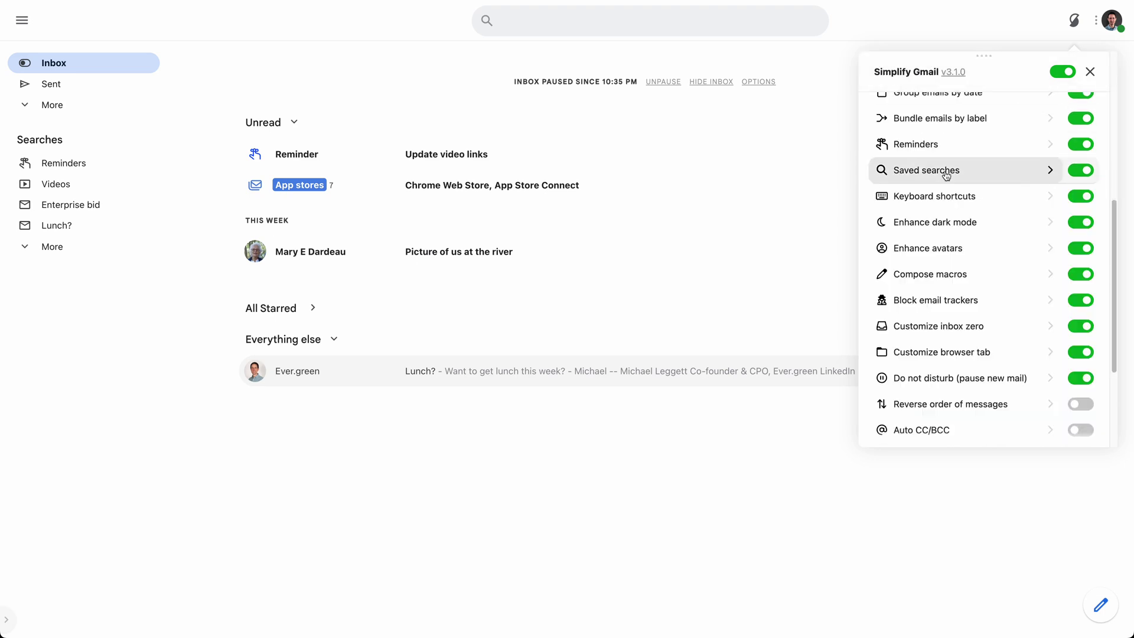
In Customize fonts, try Poppins and Inter, then settle on iA Writer Quattro and go back
{"action": "scroll", "coordinate": [945, 176], "scroll_direction": "up", "scroll_amount": 5}
{"action": "scroll", "coordinate": [969, 268], "scroll_direction": "down", "scroll_amount": 2}
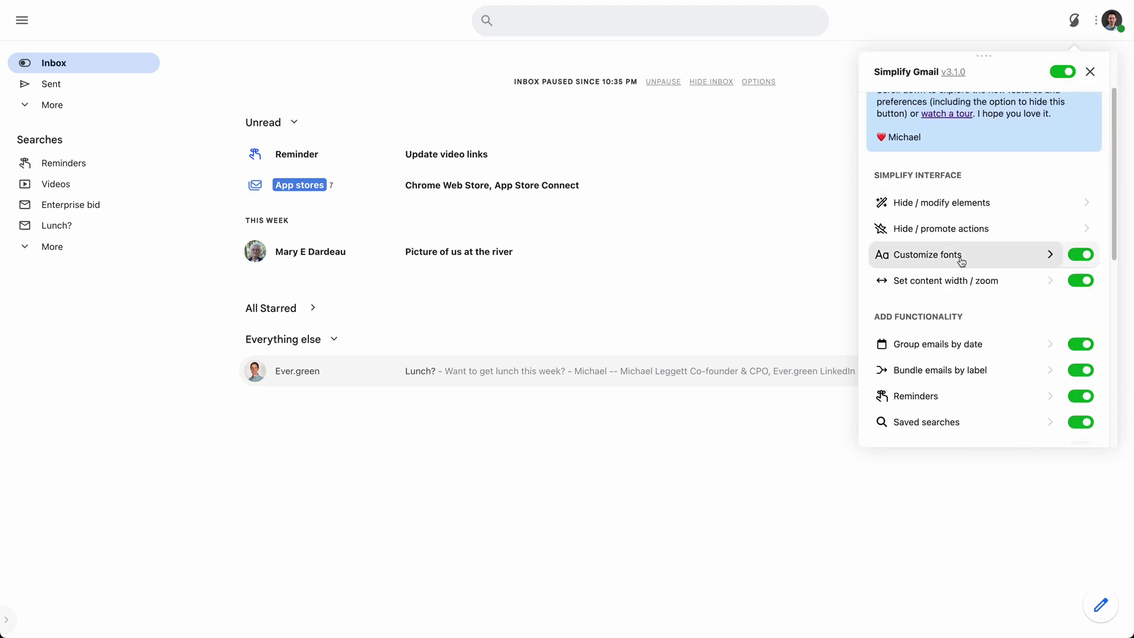
{"action": "left_click", "coordinate": [962, 258]}
{"action": "scroll", "coordinate": [963, 272], "scroll_direction": "down", "scroll_amount": 3}
{"action": "left_click", "coordinate": [1047, 284]}
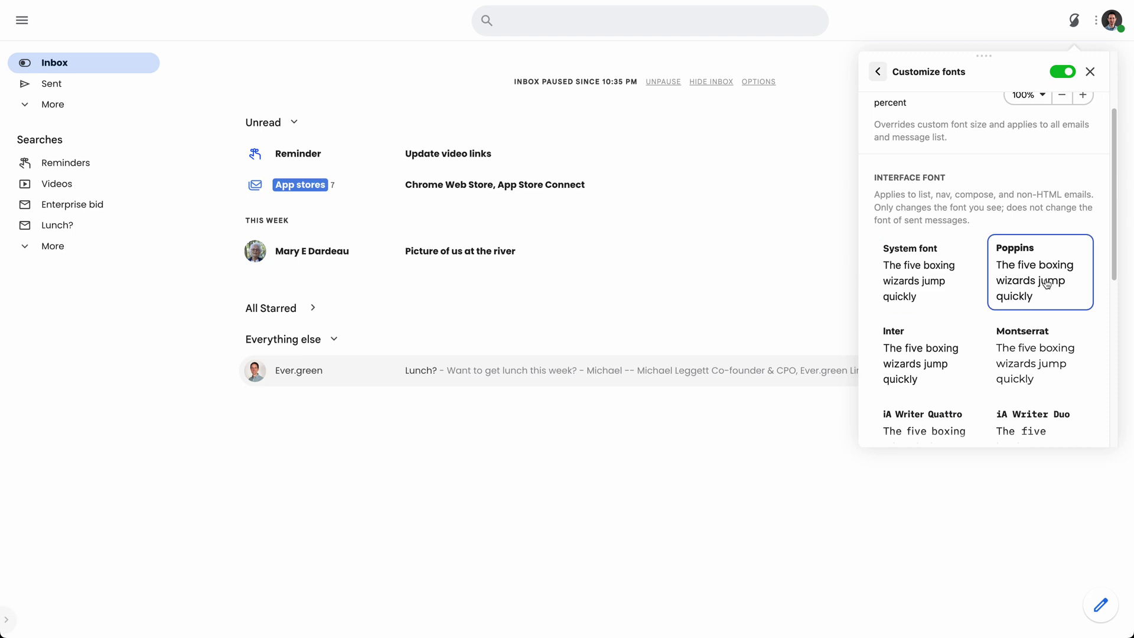
{"action": "left_click", "coordinate": [937, 358]}
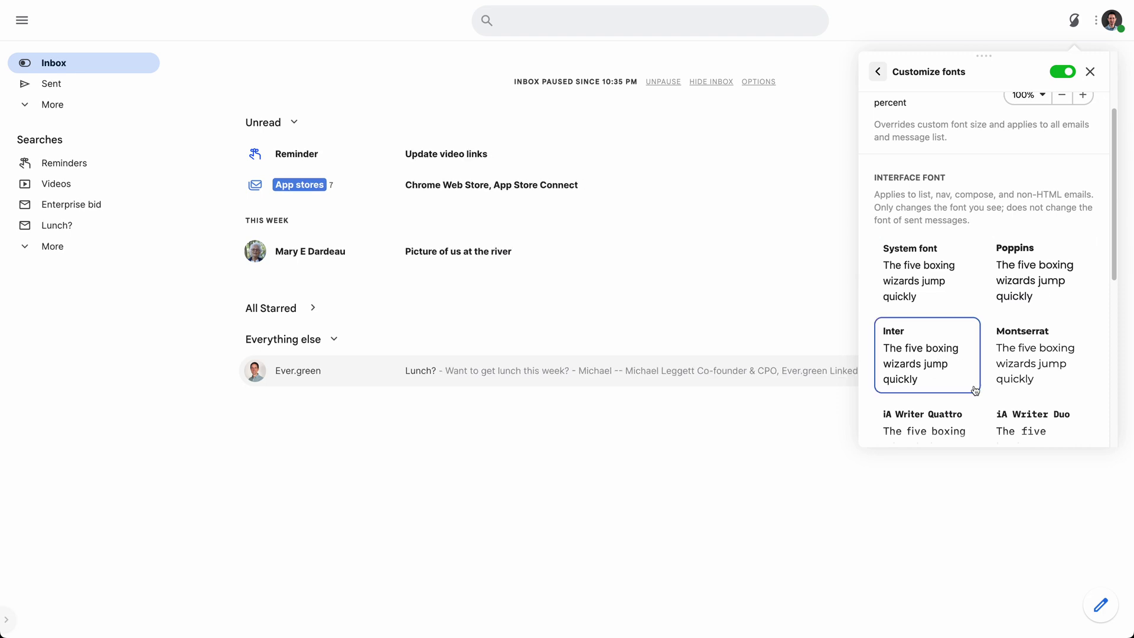
{"action": "scroll", "coordinate": [931, 402], "scroll_direction": "down", "scroll_amount": 1}
{"action": "left_click", "coordinate": [927, 409]}
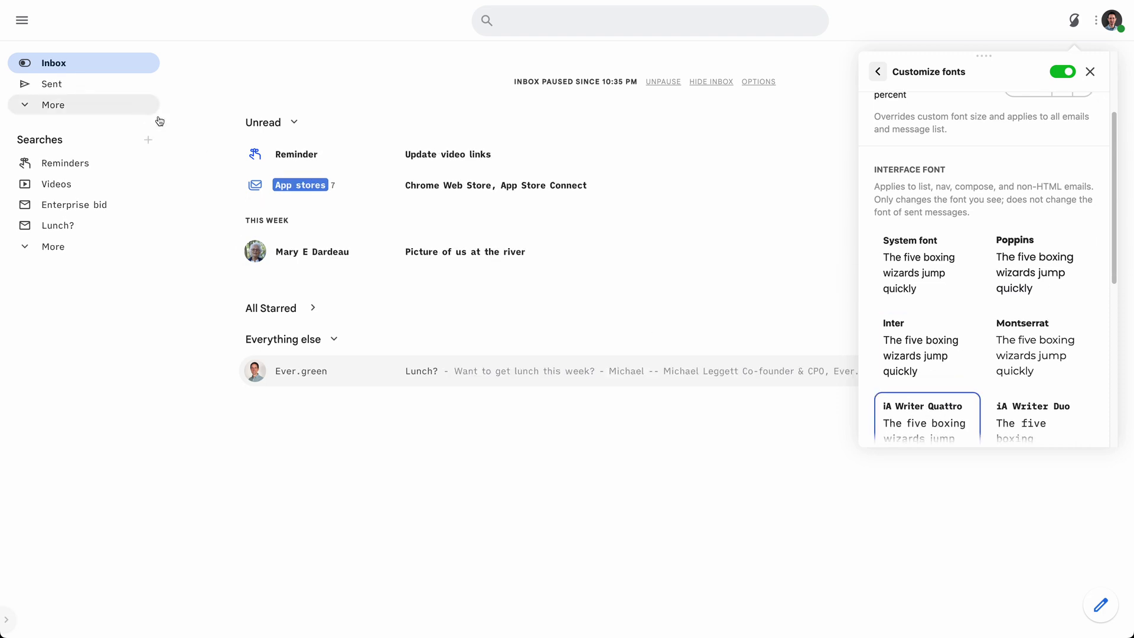
{"action": "scroll", "coordinate": [956, 251], "scroll_direction": "up", "scroll_amount": 3}
{"action": "left_click", "coordinate": [877, 80]}
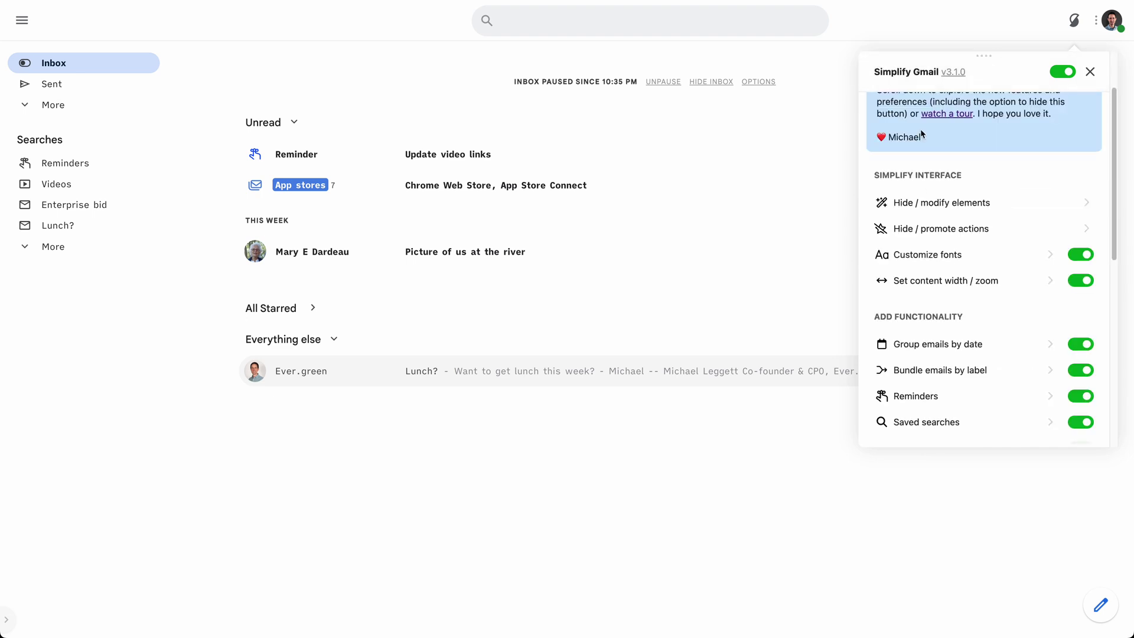
Close and reopen the Simplify Gmail panel, then dismiss its welcome message
{"action": "scroll", "coordinate": [994, 245], "scroll_direction": "down", "scroll_amount": 2}
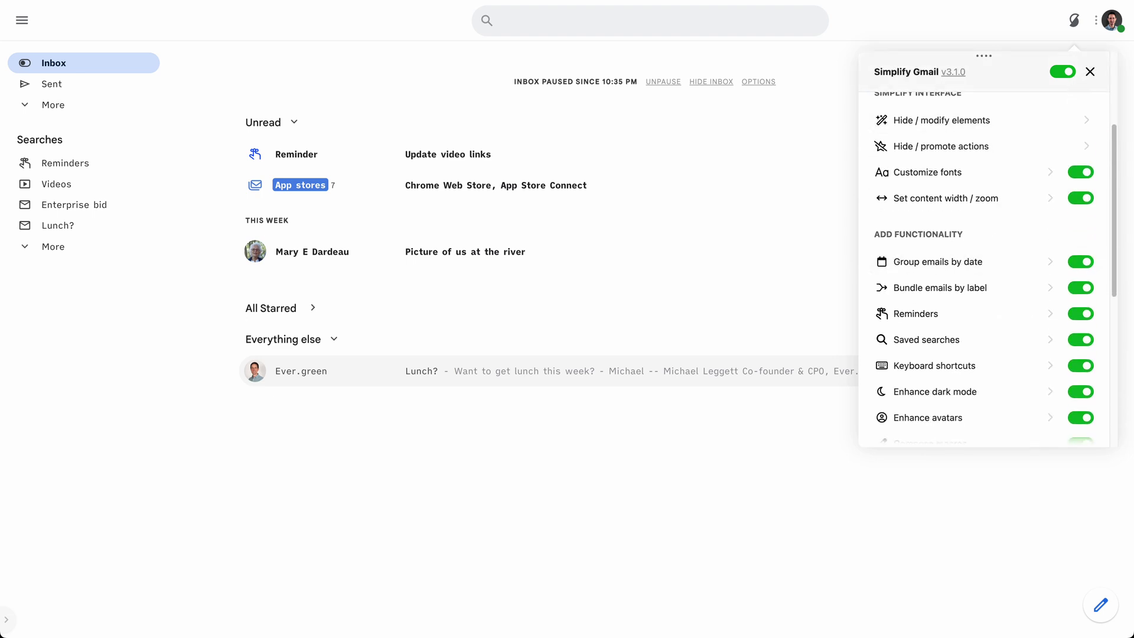
{"action": "left_click", "coordinate": [1090, 71]}
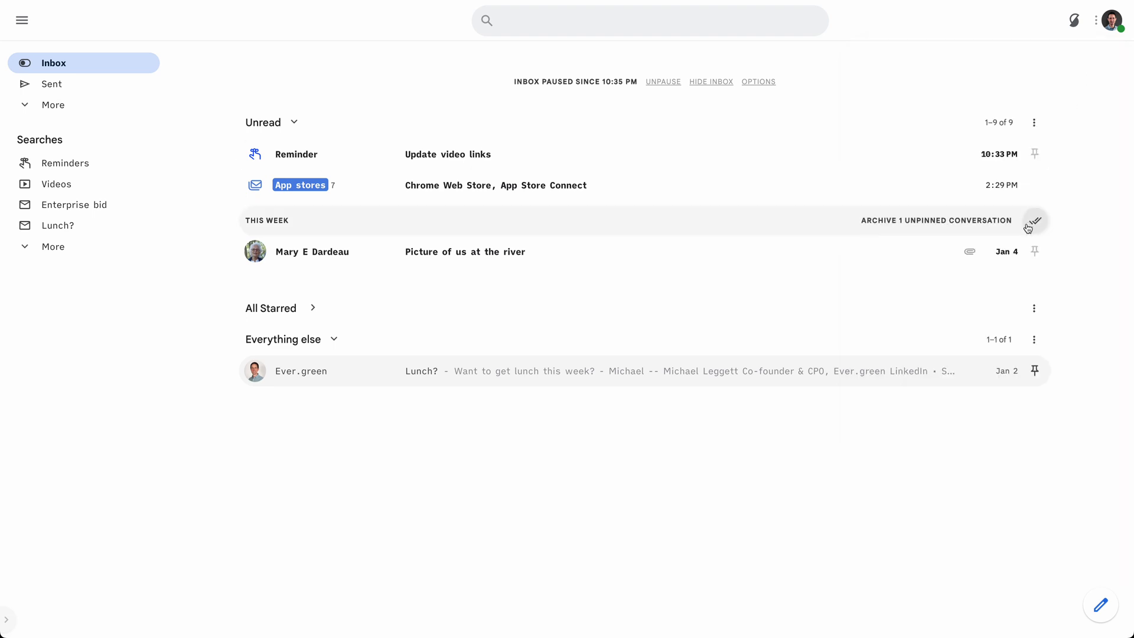
{"action": "left_click", "coordinate": [1073, 20]}
{"action": "scroll", "coordinate": [1005, 195], "scroll_direction": "up", "scroll_amount": 3}
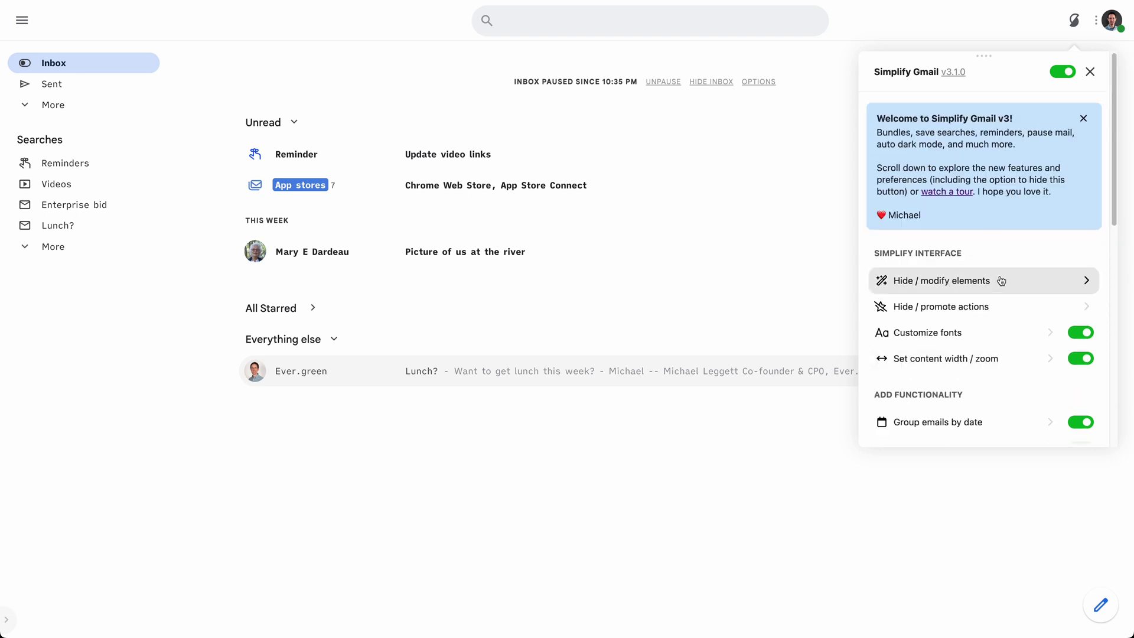
{"action": "scroll", "coordinate": [994, 281], "scroll_direction": "down", "scroll_amount": 1}
{"action": "scroll", "coordinate": [1039, 201], "scroll_direction": "up", "scroll_amount": 1}
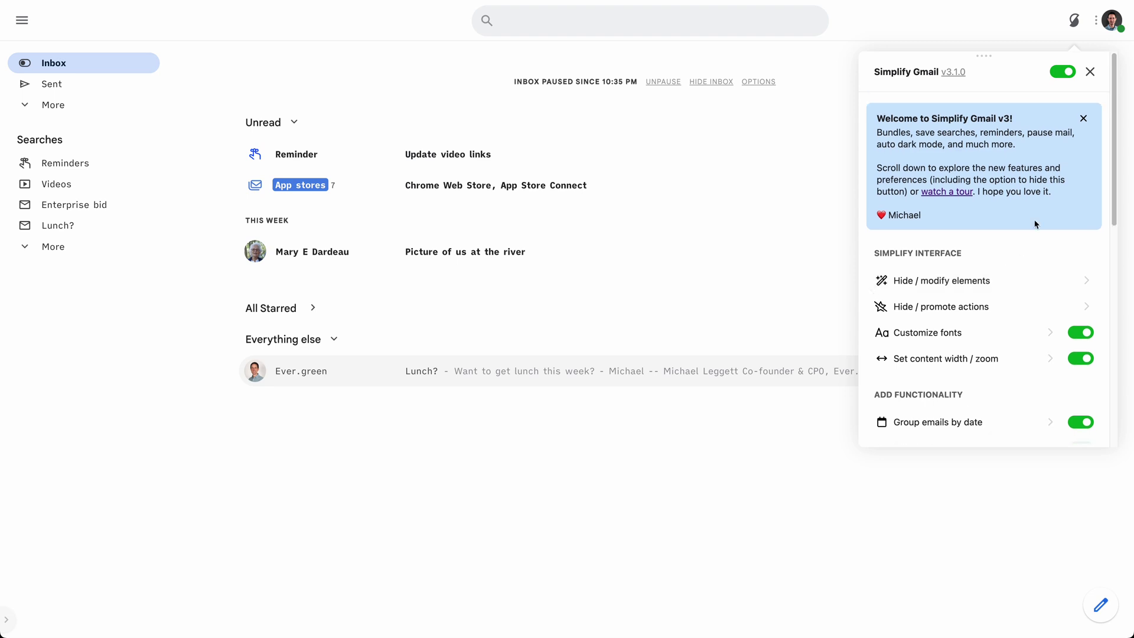
{"action": "left_click", "coordinate": [1083, 118]}
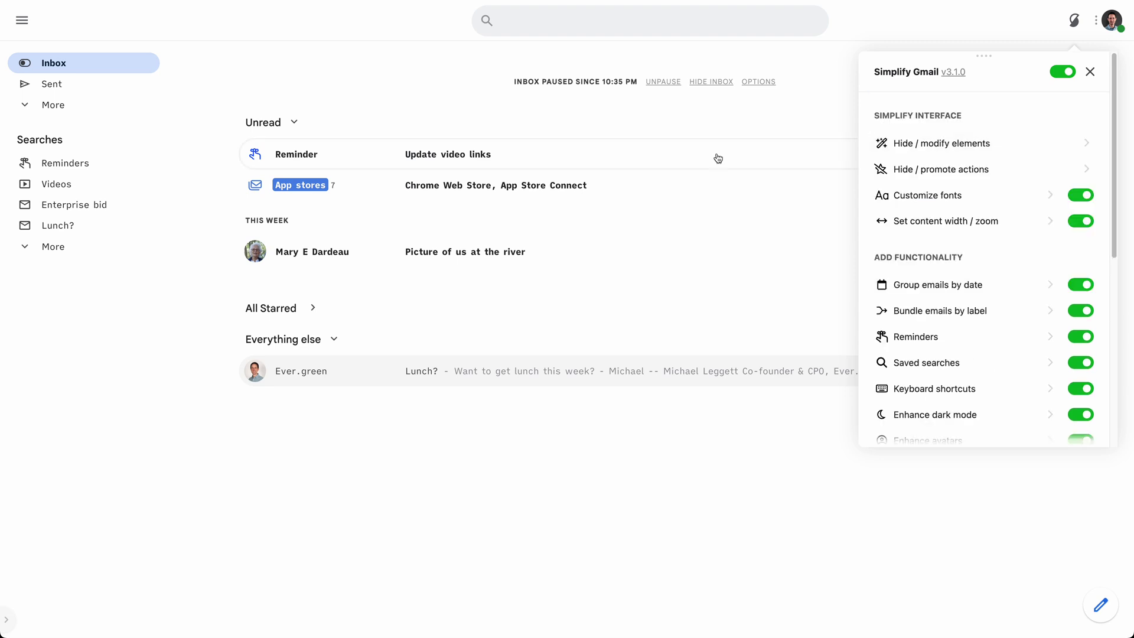
Expand the App stores bundle, dismiss its tip banner, collapse it to one row, and reopen Simplify
{"action": "left_click", "coordinate": [516, 191]}
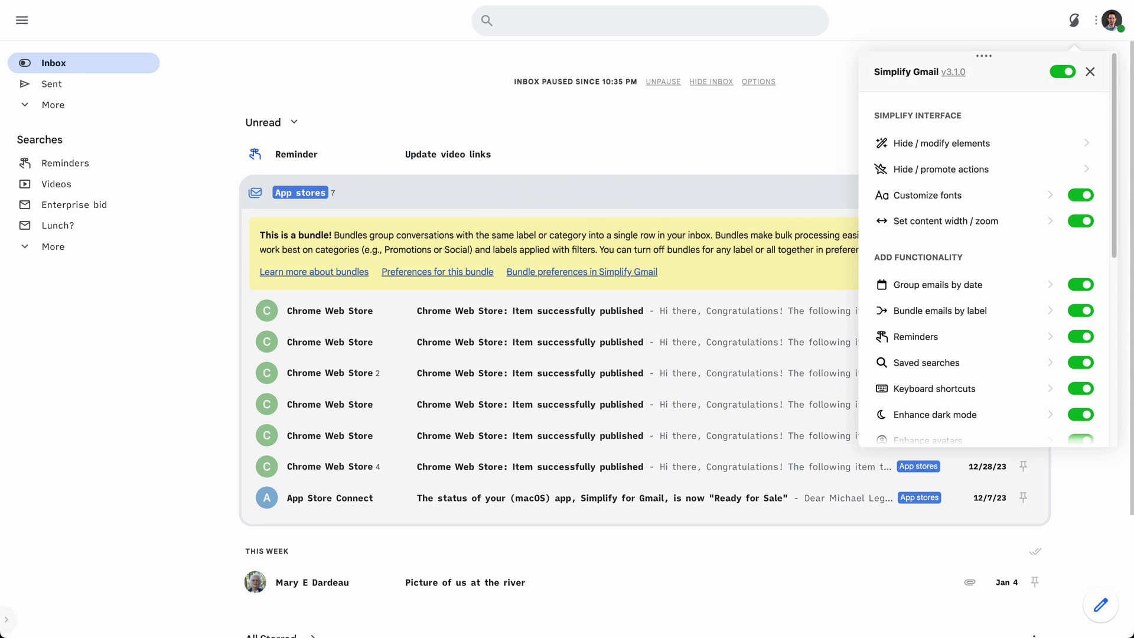
{"action": "left_click", "coordinate": [1089, 72]}
{"action": "left_click", "coordinate": [1021, 236]}
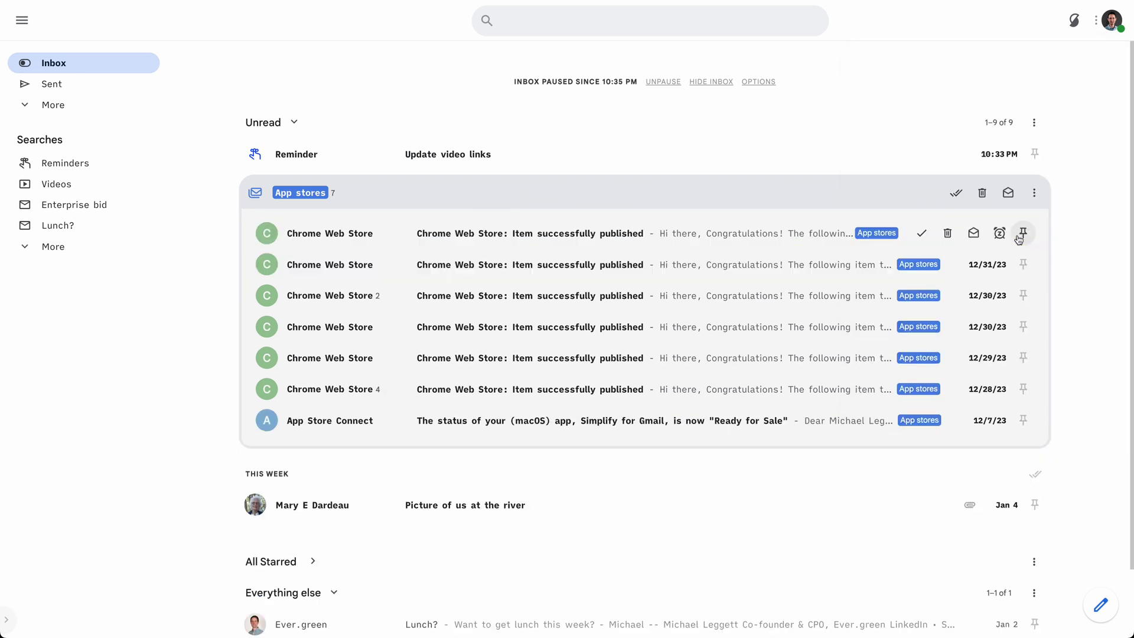
{"action": "left_click", "coordinate": [717, 194]}
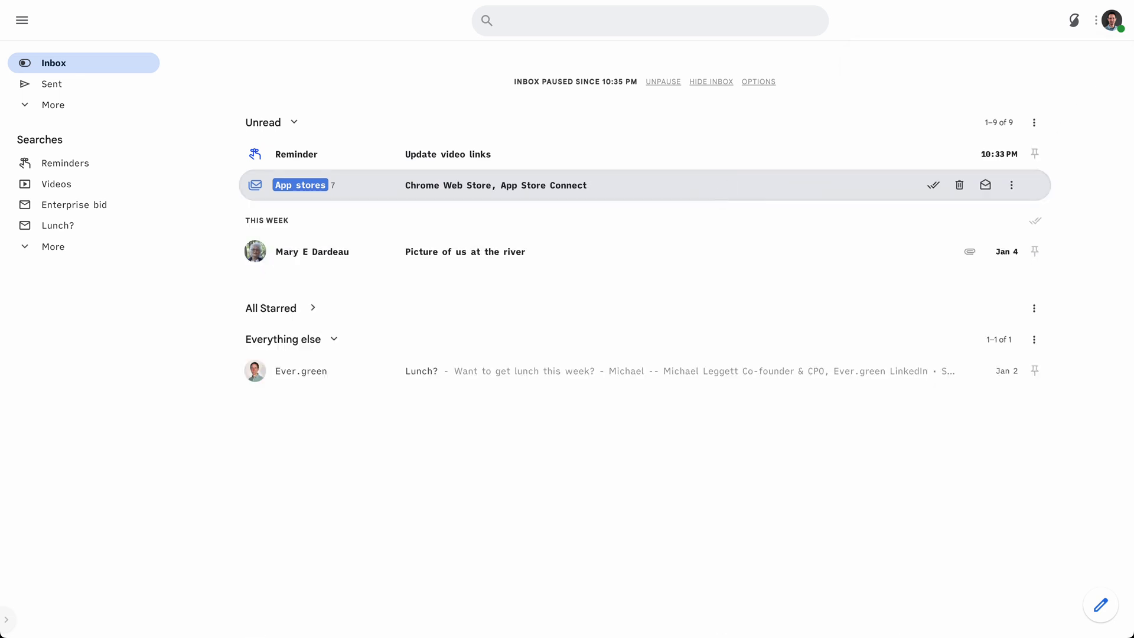
{"action": "left_click", "coordinate": [1074, 21]}
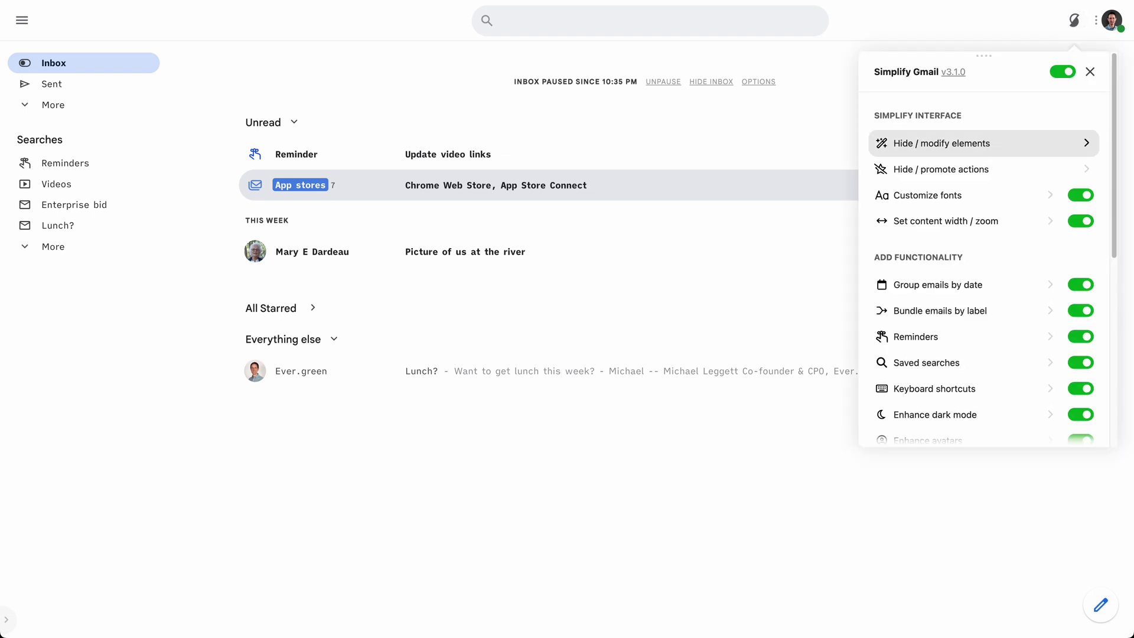
In Hide / modify elements, switch off Always show Simplify menu button
{"action": "left_click", "coordinate": [956, 143]}
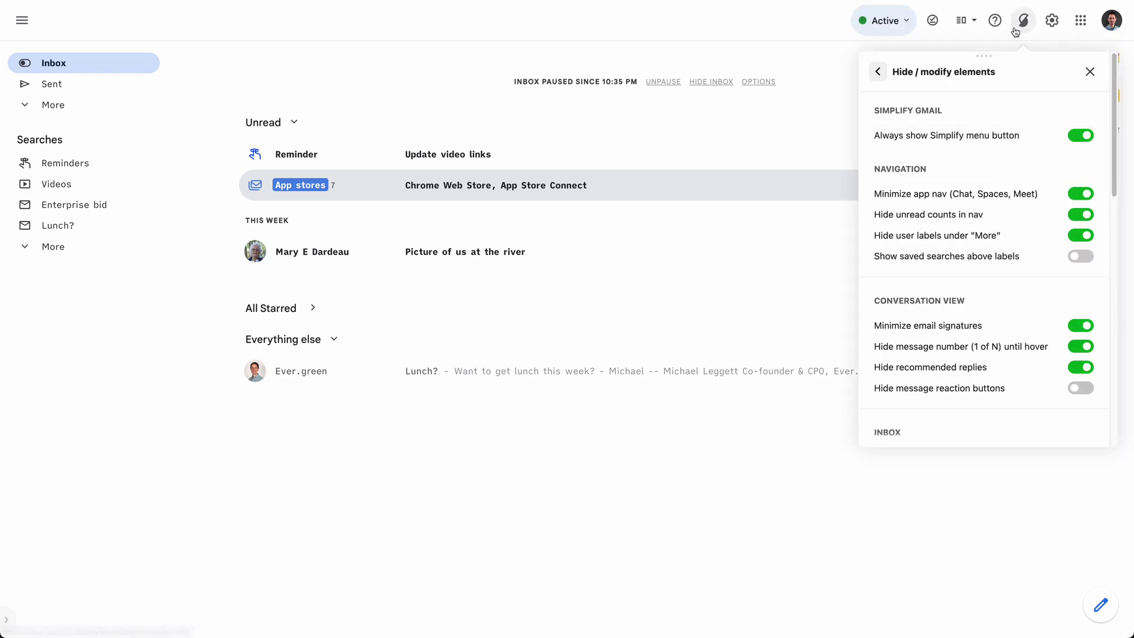
{"action": "left_click", "coordinate": [1080, 135]}
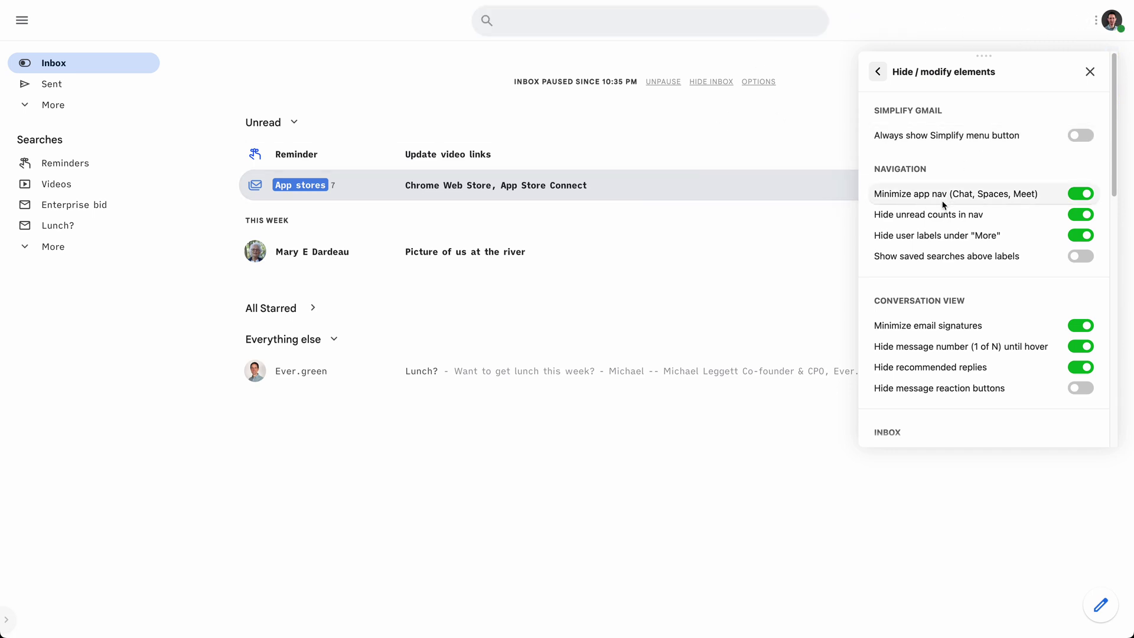
{"action": "scroll", "coordinate": [964, 175], "scroll_direction": "down", "scroll_amount": 3}
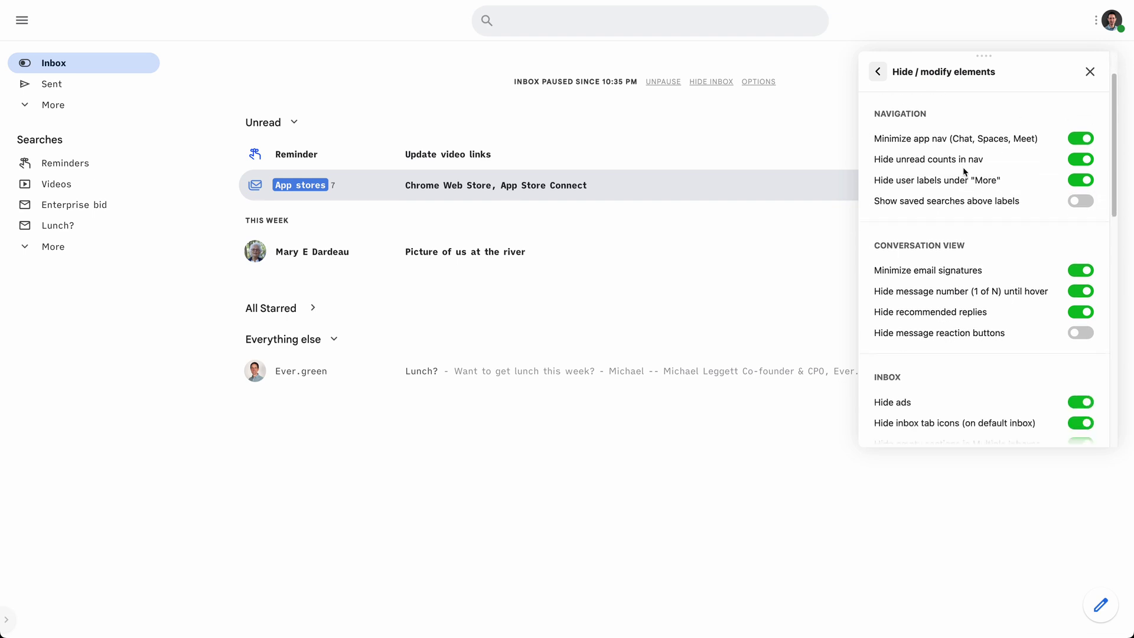
{"action": "scroll", "coordinate": [969, 154], "scroll_direction": "up", "scroll_amount": 1}
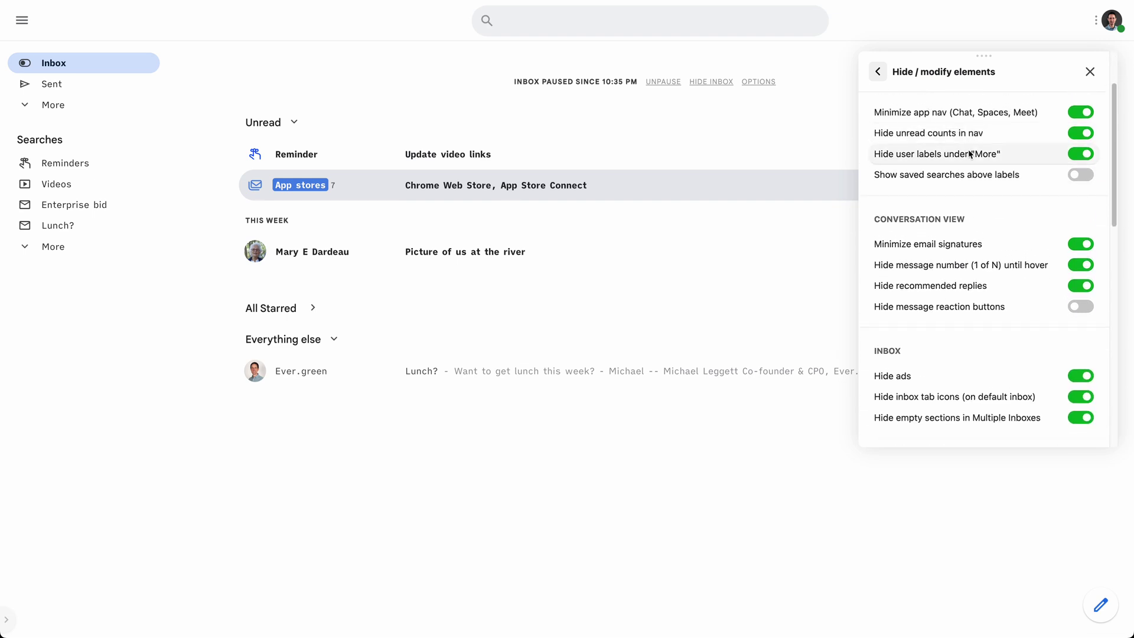
On the Lunch? email, toggle Minimize email signatures off and back on, then return to the inbox
{"action": "left_click", "coordinate": [428, 383]}
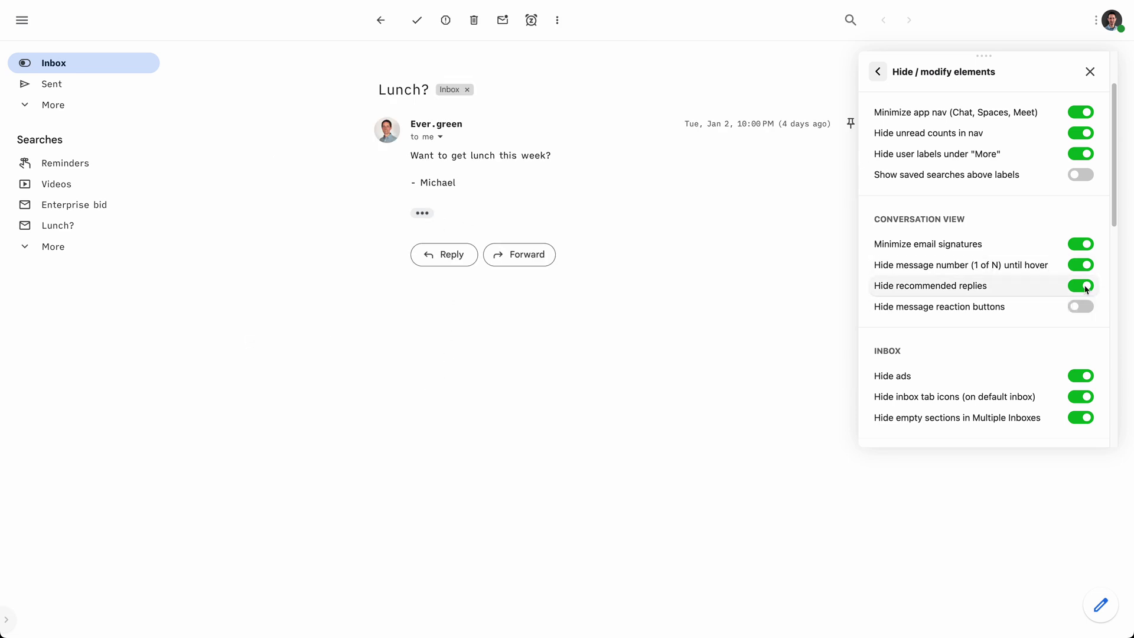
{"action": "left_click", "coordinate": [1085, 245]}
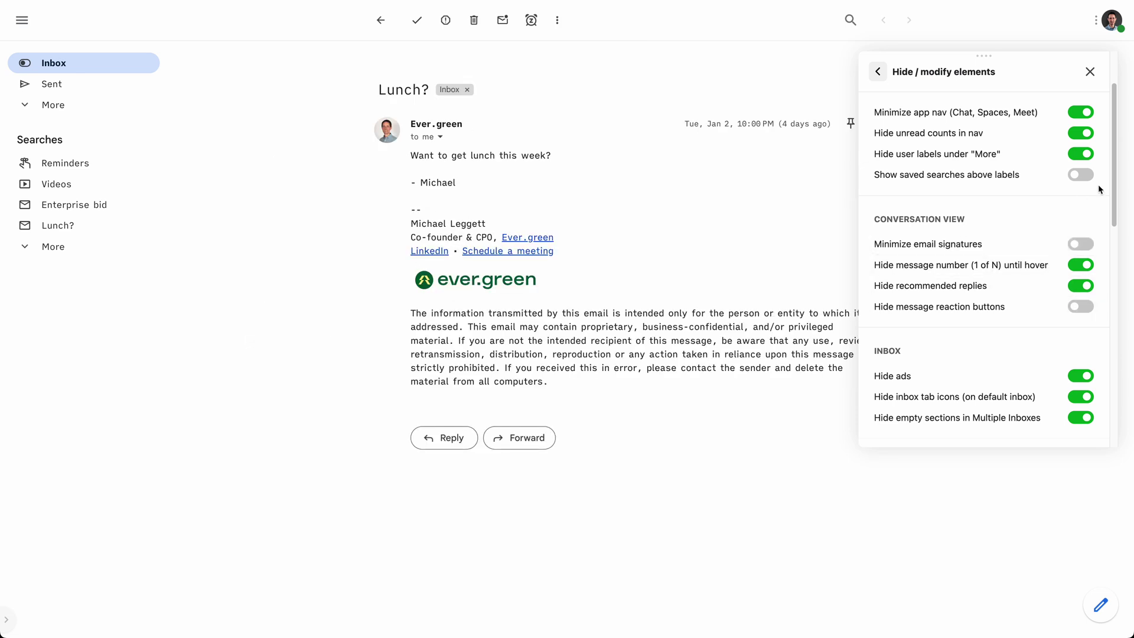
{"action": "left_click", "coordinate": [1084, 244]}
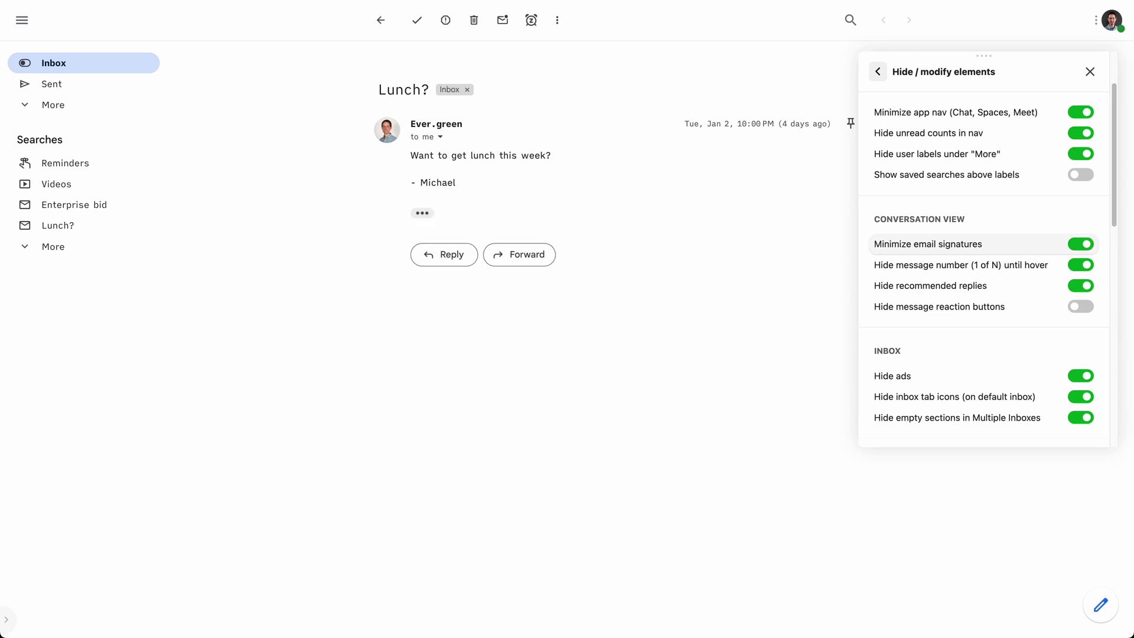
{"action": "left_click", "coordinate": [420, 214]}
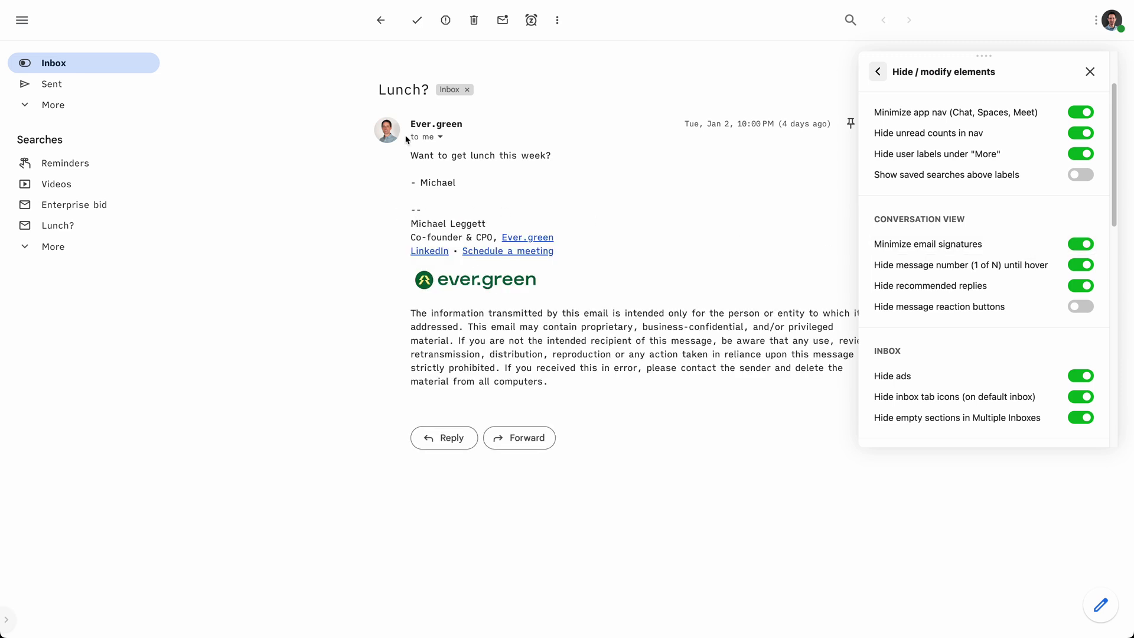
{"action": "left_click", "coordinate": [381, 25]}
Set Hide files in list to Never, then back to Unless in file search
{"action": "scroll", "coordinate": [1012, 239], "scroll_direction": "down", "scroll_amount": 3}
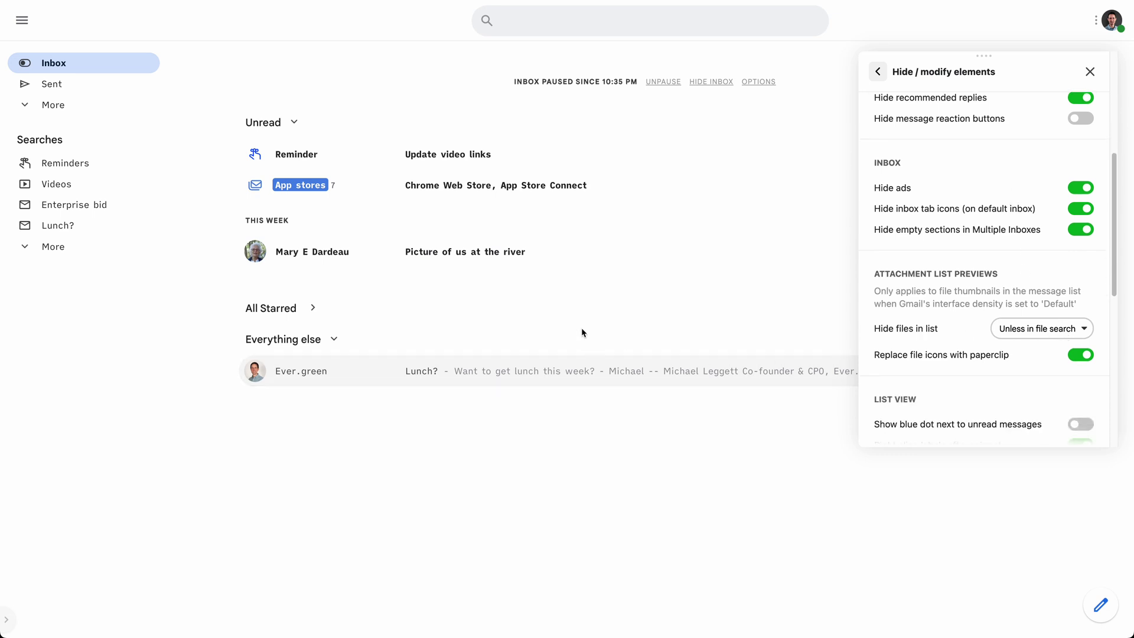
{"action": "left_click", "coordinate": [283, 308]}
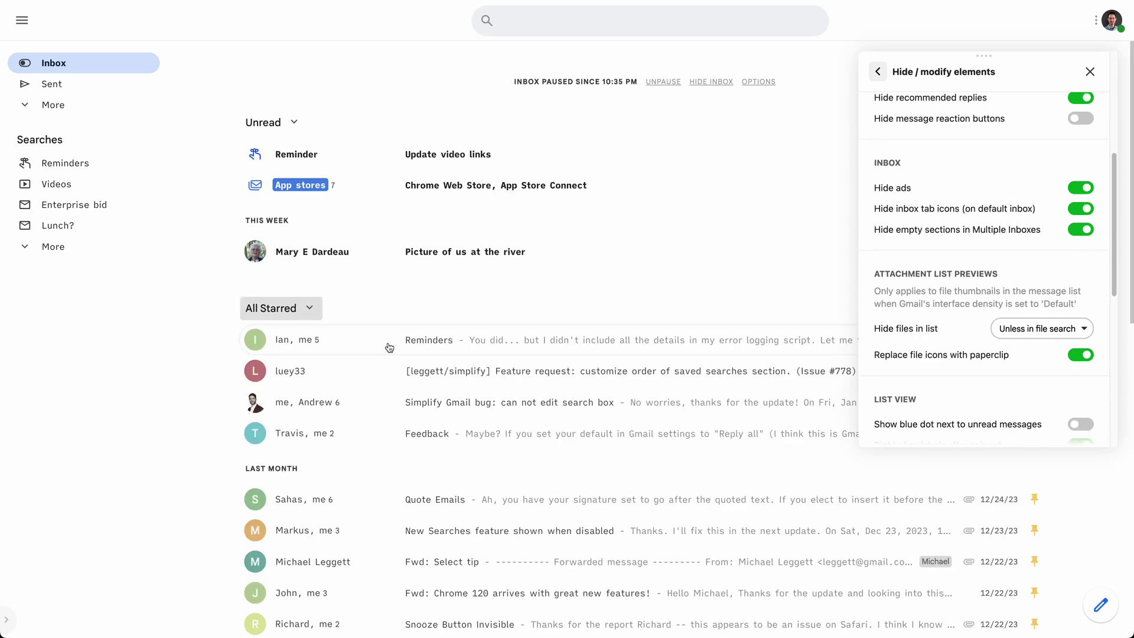
{"action": "left_click", "coordinate": [1039, 328]}
{"action": "left_click", "coordinate": [1016, 315]}
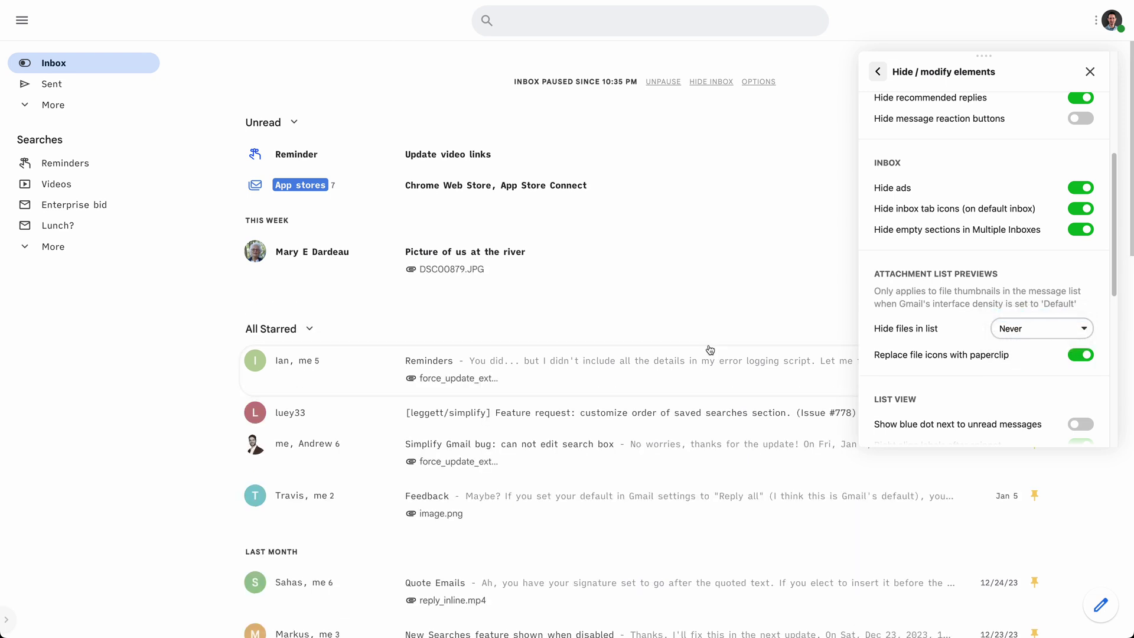
{"action": "scroll", "coordinate": [587, 342], "scroll_direction": "down", "scroll_amount": 3}
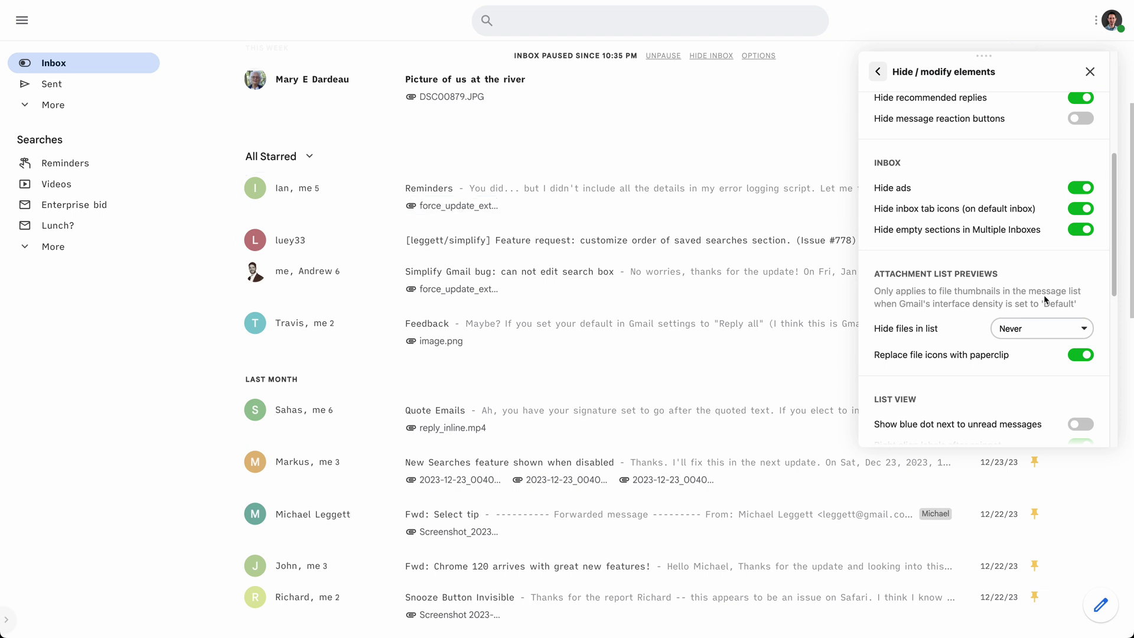
{"action": "left_click", "coordinate": [1036, 326]}
{"action": "left_click", "coordinate": [1031, 339]}
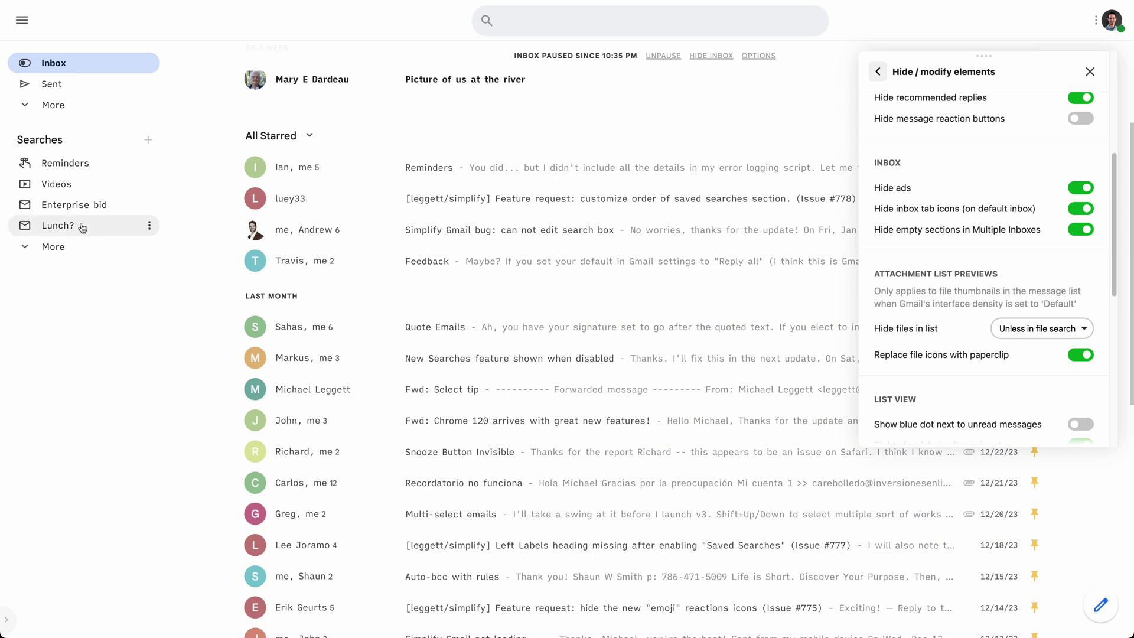
Run the Attachments saved search, return to the inbox, and go back to the main Simplify settings
{"action": "left_click", "coordinate": [51, 246]}
{"action": "left_click", "coordinate": [65, 295]}
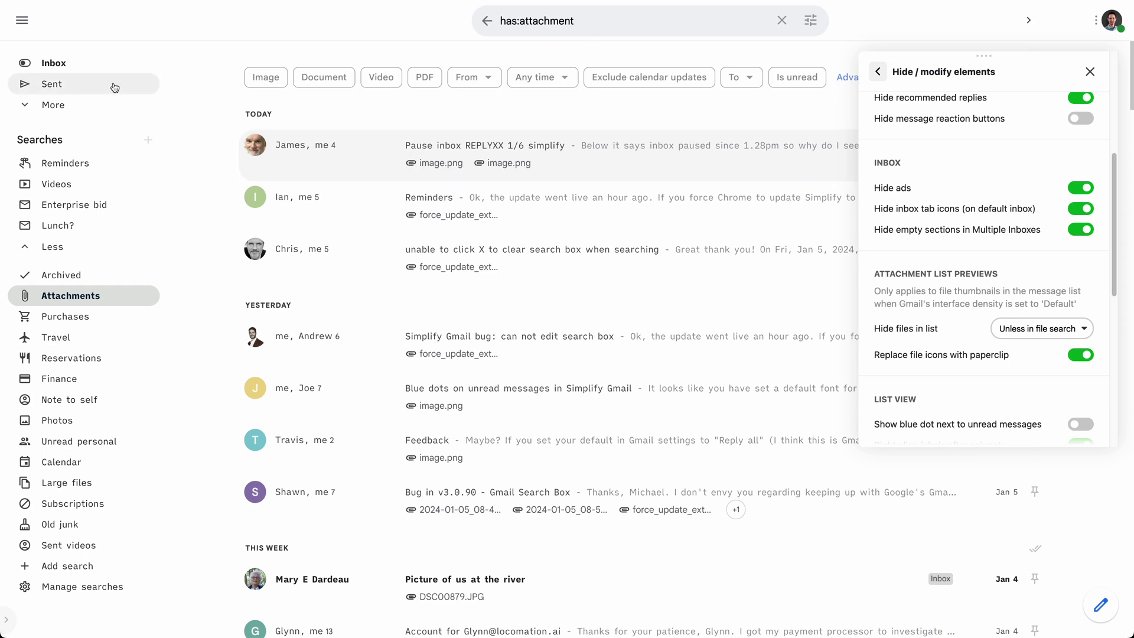
{"action": "left_click", "coordinate": [59, 63]}
{"action": "scroll", "coordinate": [1033, 270], "scroll_direction": "down", "scroll_amount": 6}
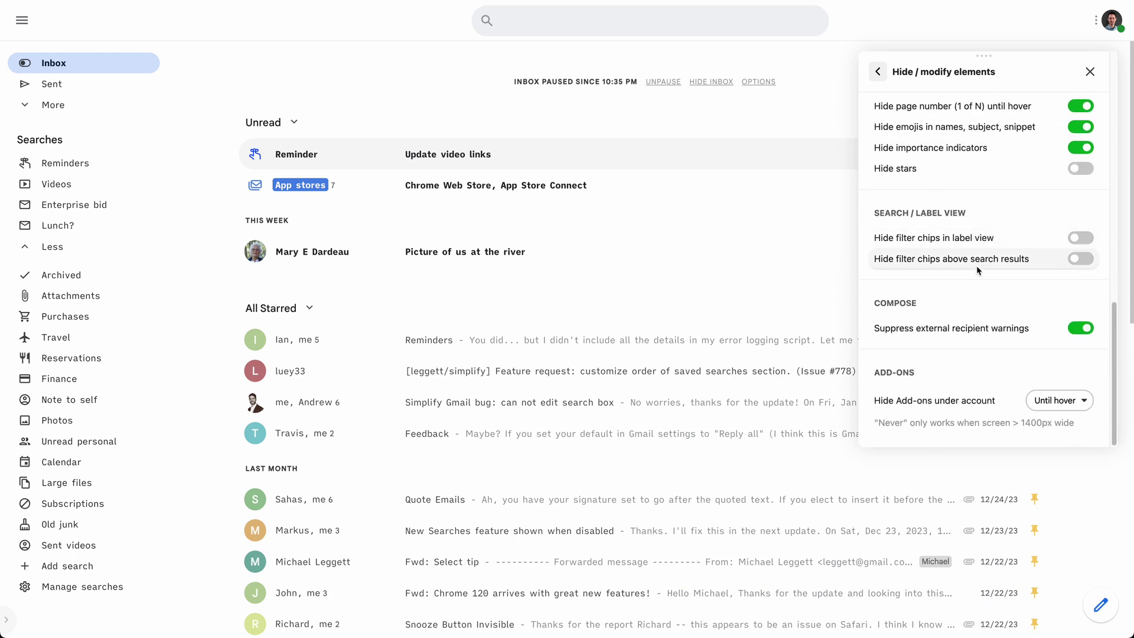
{"action": "scroll", "coordinate": [945, 147], "scroll_direction": "up", "scroll_amount": 15}
{"action": "left_click", "coordinate": [880, 72]}
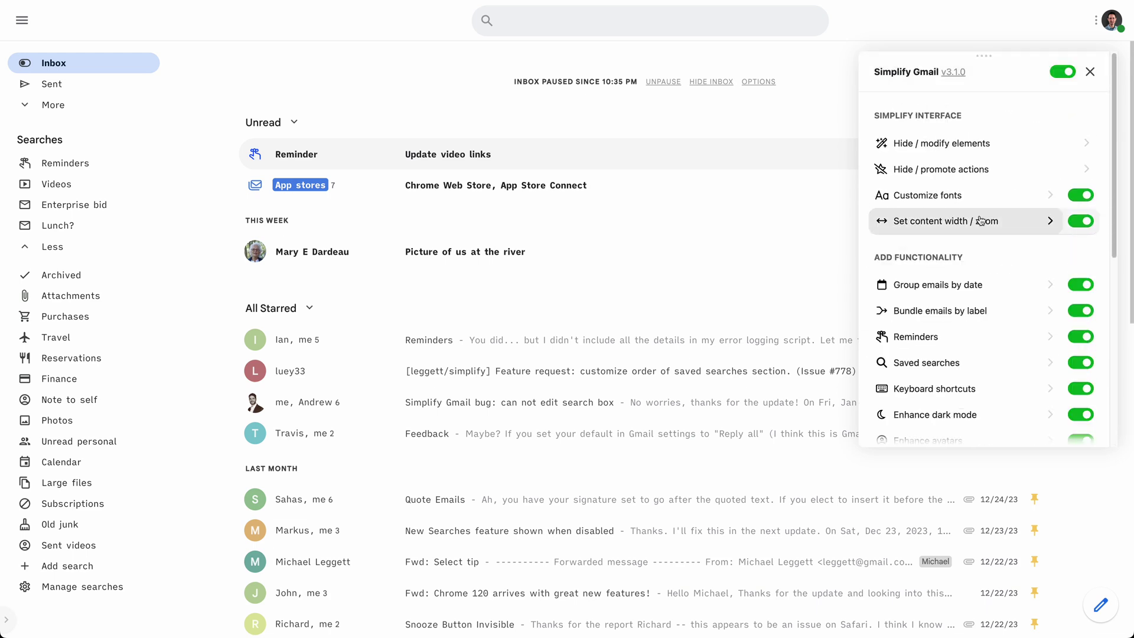
{"action": "scroll", "coordinate": [981, 224], "scroll_direction": "down", "scroll_amount": 8}
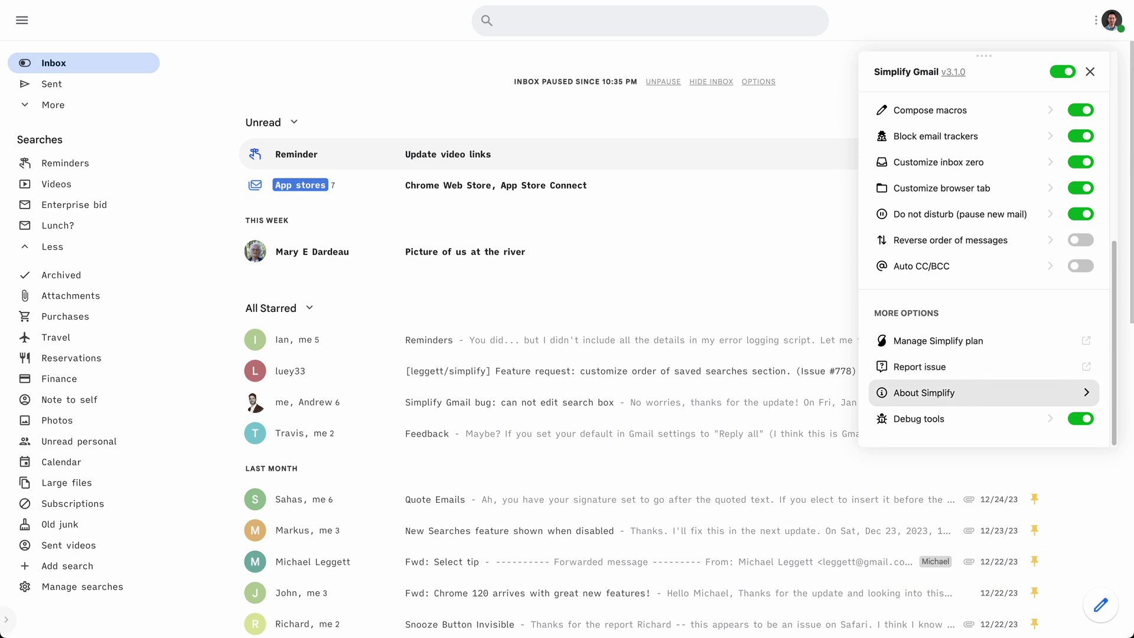
{"action": "left_click", "coordinate": [970, 393]}
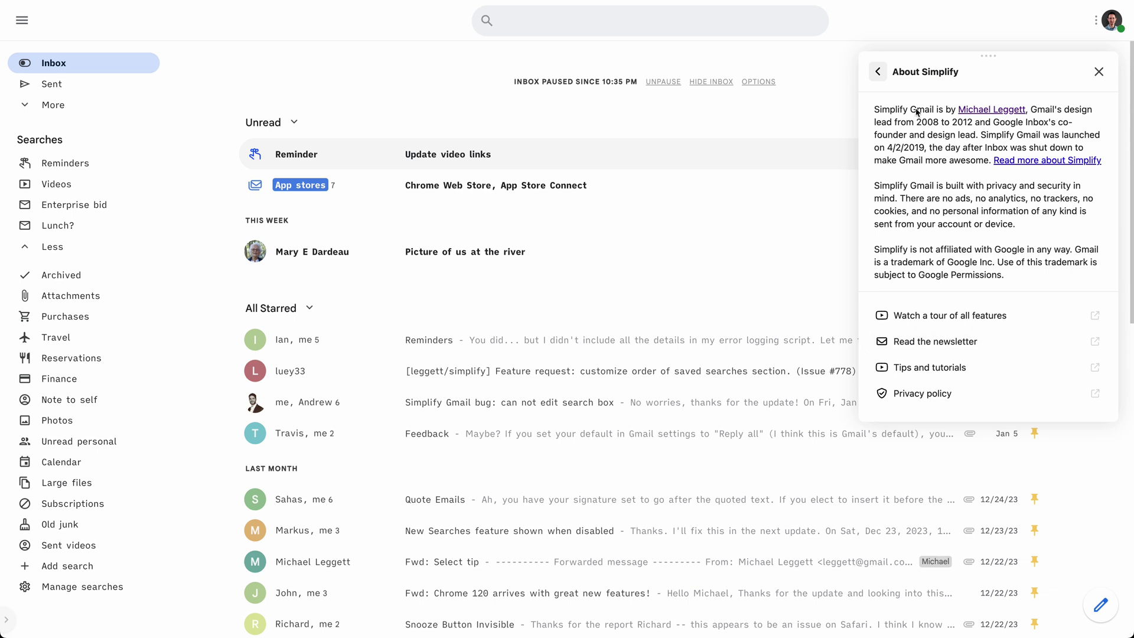
{"action": "left_click", "coordinate": [878, 72]}
{"action": "scroll", "coordinate": [982, 351], "scroll_direction": "up", "scroll_amount": 10}
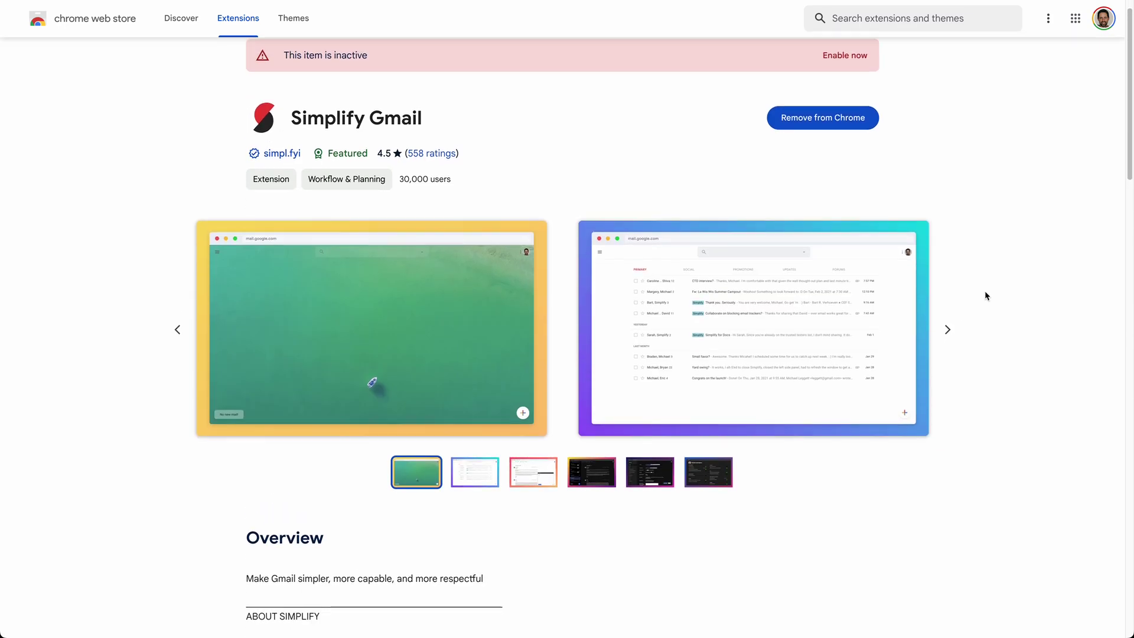
Highlight the Chrome Web Store one-star review about paying for a simple UI change, then switch to Edge Add-ons
{"action": "scroll", "coordinate": [984, 293], "scroll_direction": "down", "scroll_amount": 9}
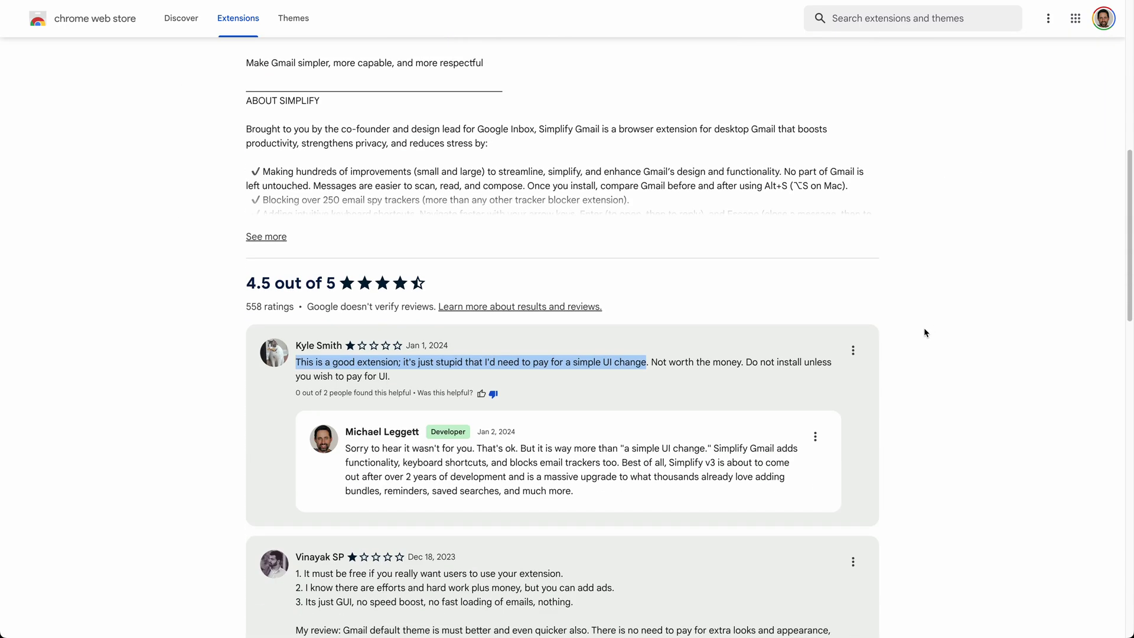
{"action": "scroll", "coordinate": [925, 333], "scroll_direction": "down", "scroll_amount": 1}
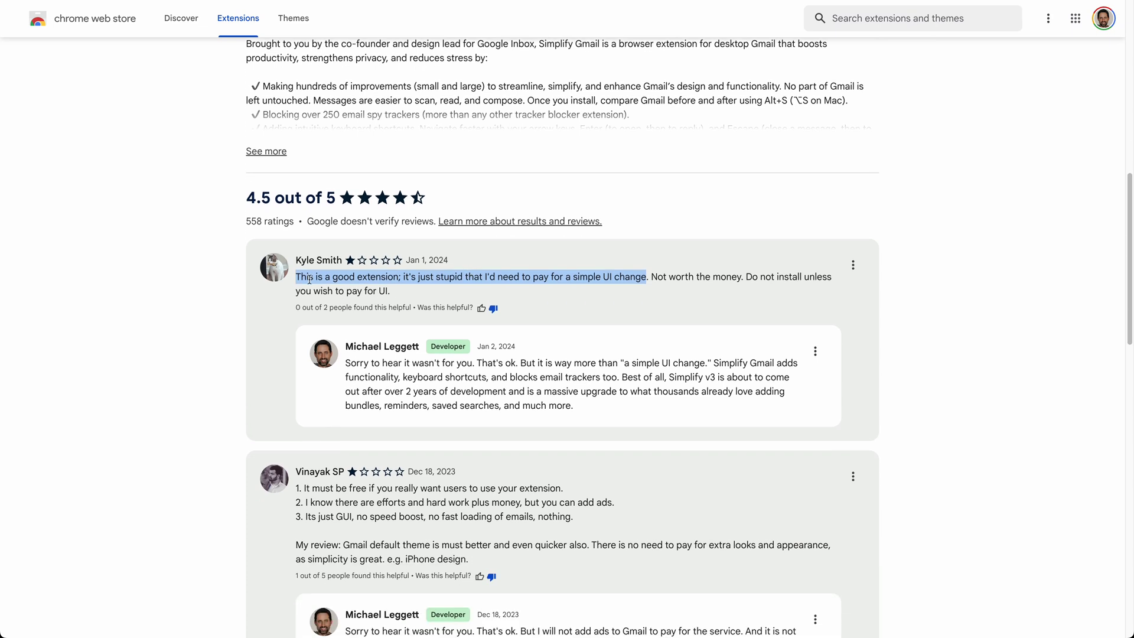
{"action": "scroll", "coordinate": [549, 280], "scroll_direction": "down", "scroll_amount": 1}
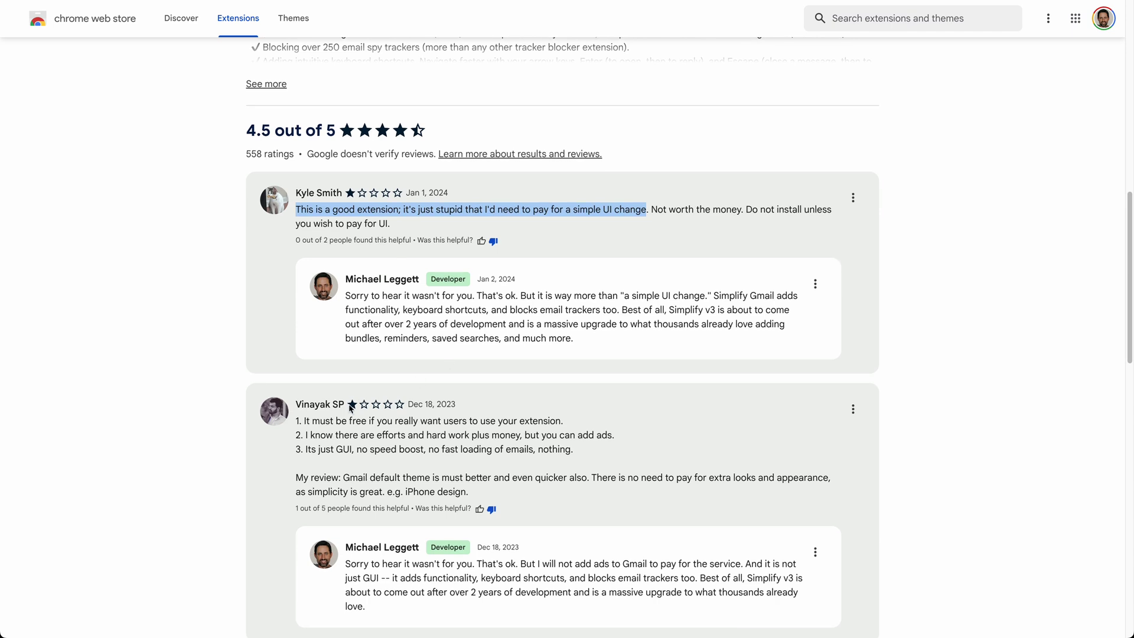
{"action": "left_click_drag", "start_coordinate": [320, 422], "coordinate": [409, 424]}
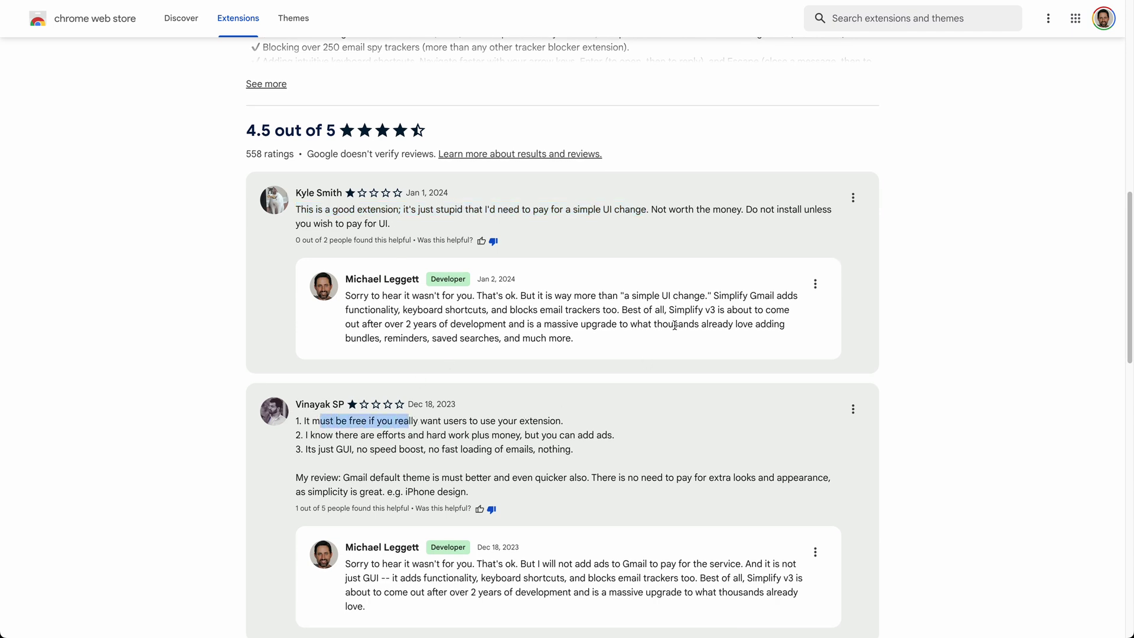
{"action": "left_click_drag", "start_coordinate": [573, 210], "coordinate": [641, 212]}
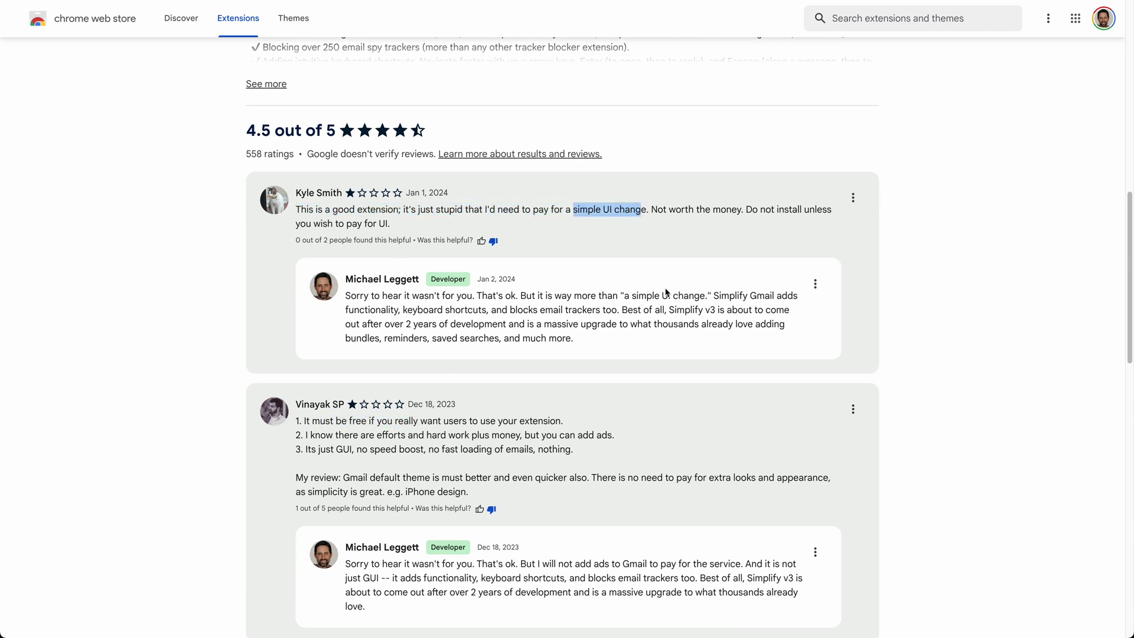
{"action": "key", "text": "ctrl+Tab"}
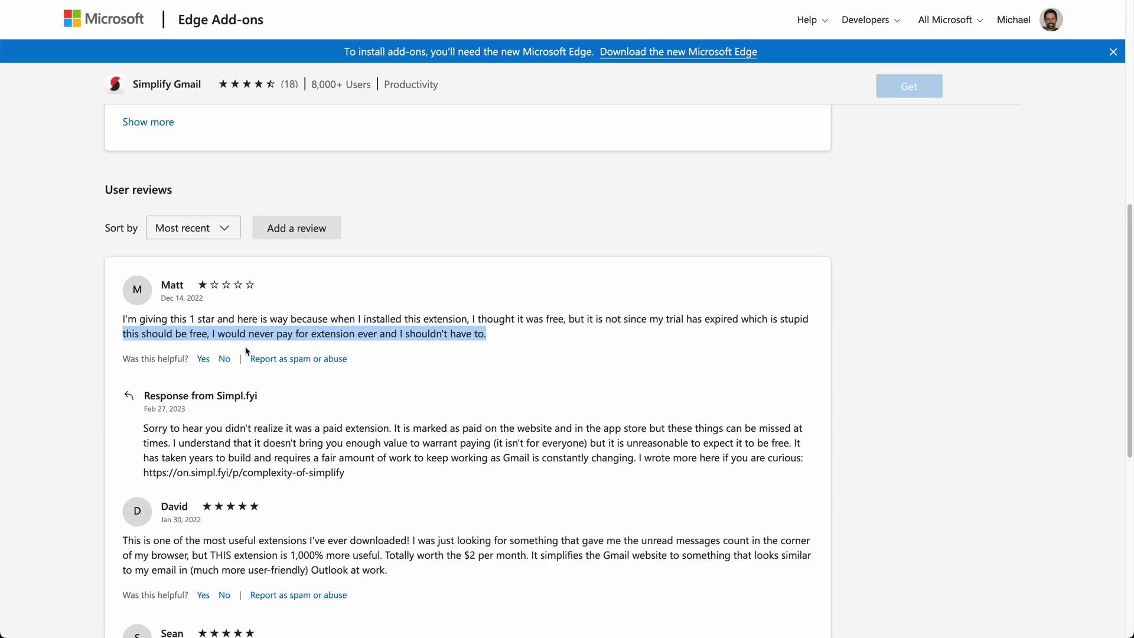
Highlight the Edge Add-ons one-star review's complaint that the extension should be free
{"action": "left_click_drag", "start_coordinate": [135, 334], "coordinate": [290, 334]}
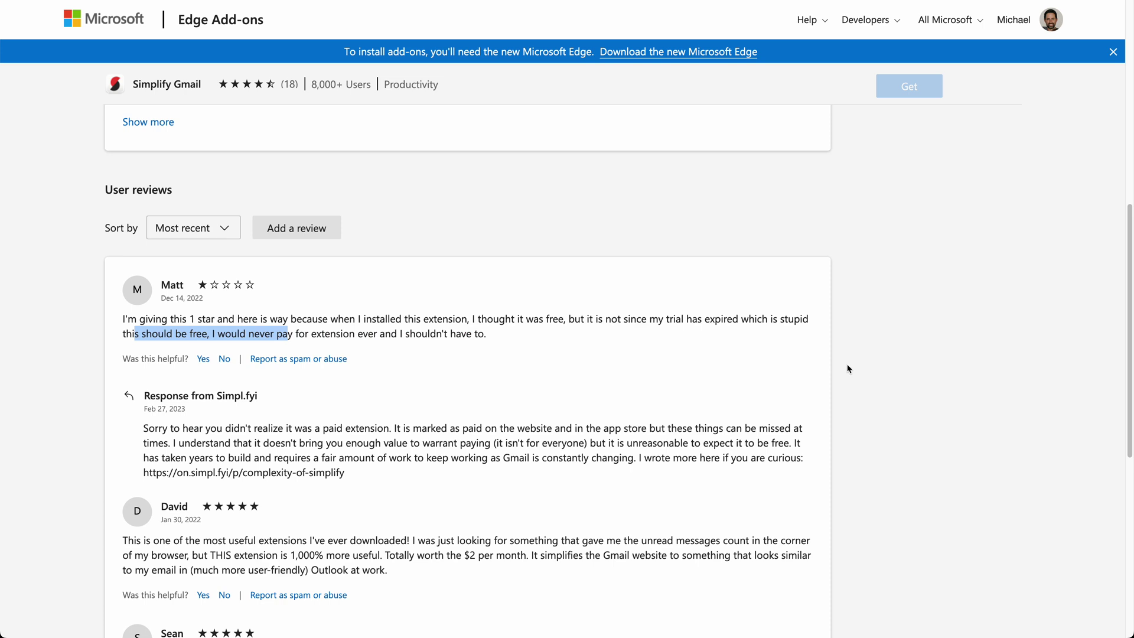
{"action": "scroll", "coordinate": [768, 361], "scroll_direction": "up", "scroll_amount": 1}
{"action": "scroll", "coordinate": [768, 364], "scroll_direction": "up", "scroll_amount": 2}
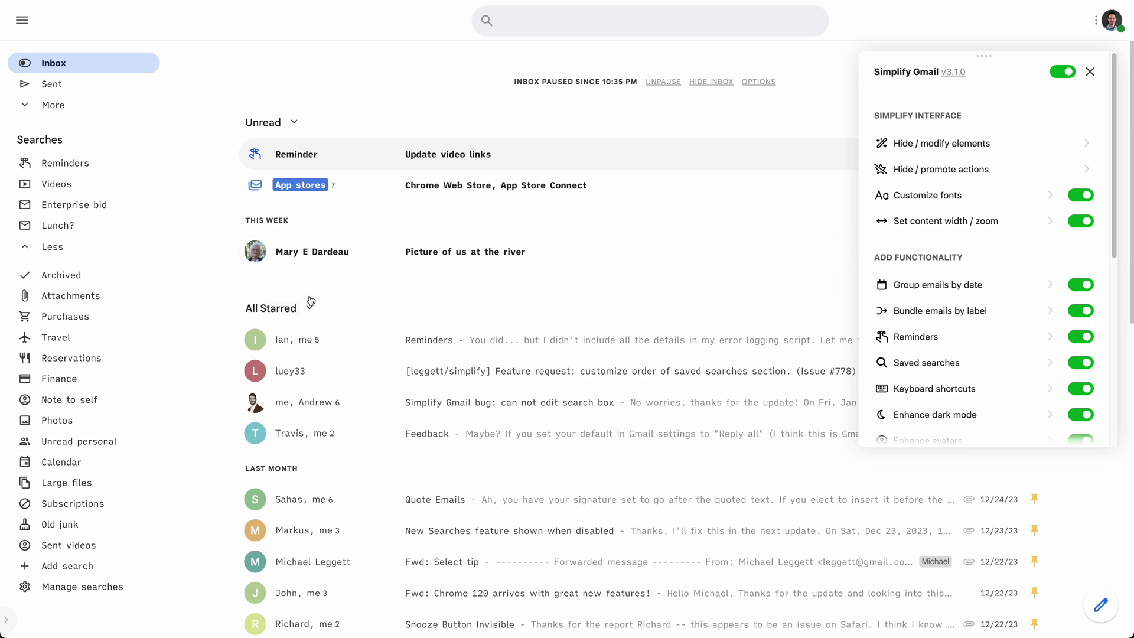
Collapse All Starred, close Simplify, hide the extra sidebar searches, and unpause the inbox
{"action": "left_click", "coordinate": [311, 302]}
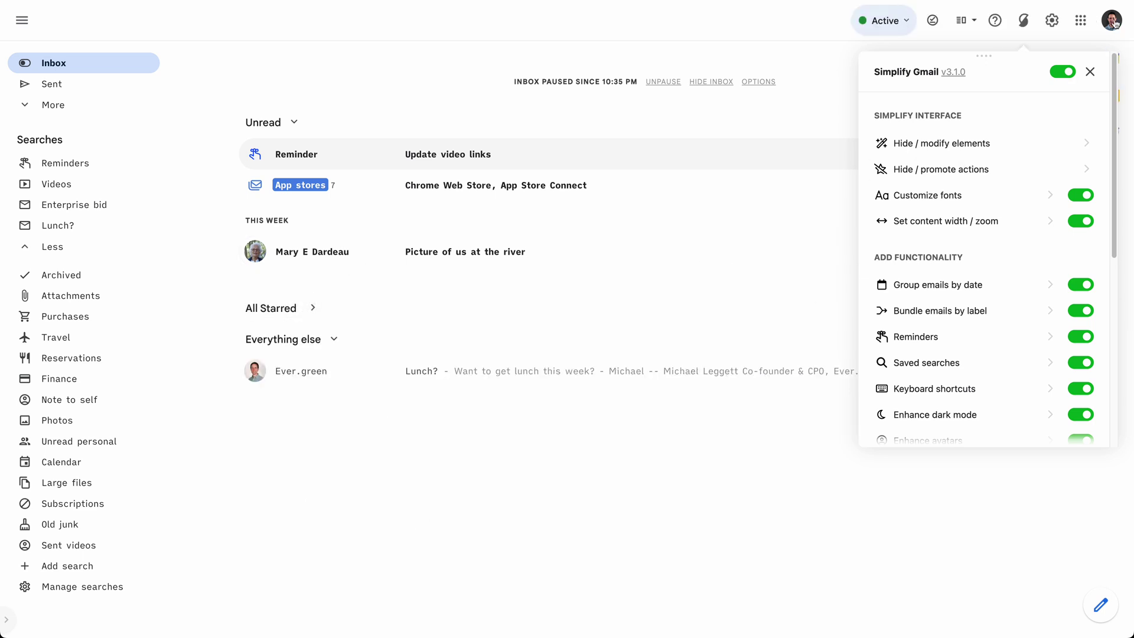
{"action": "left_click", "coordinate": [1089, 71]}
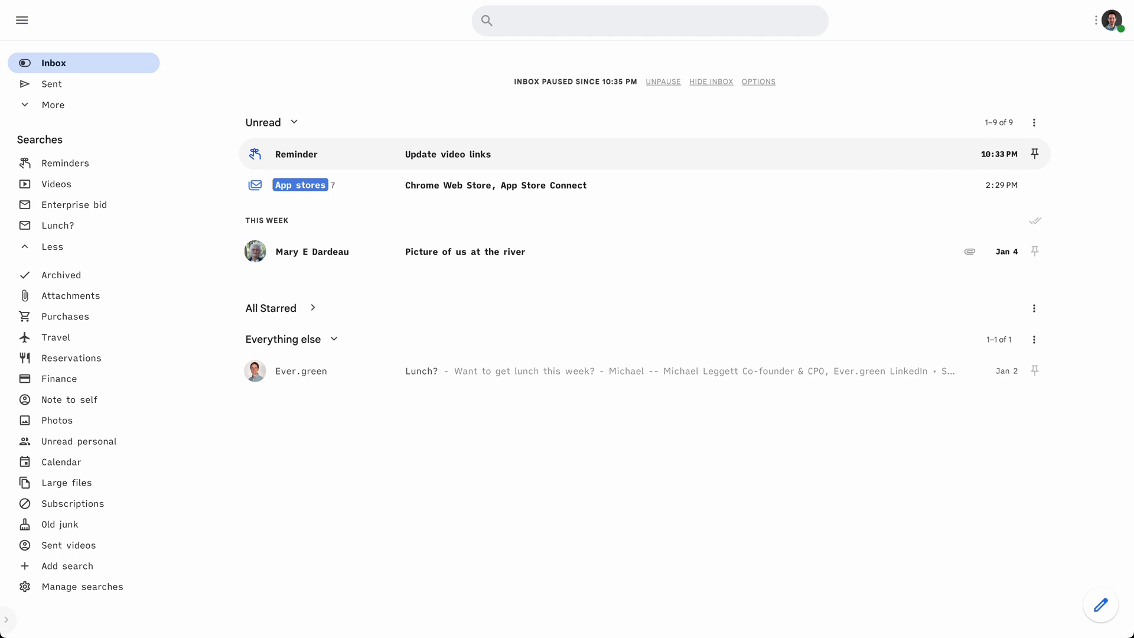
{"action": "left_click", "coordinate": [69, 245]}
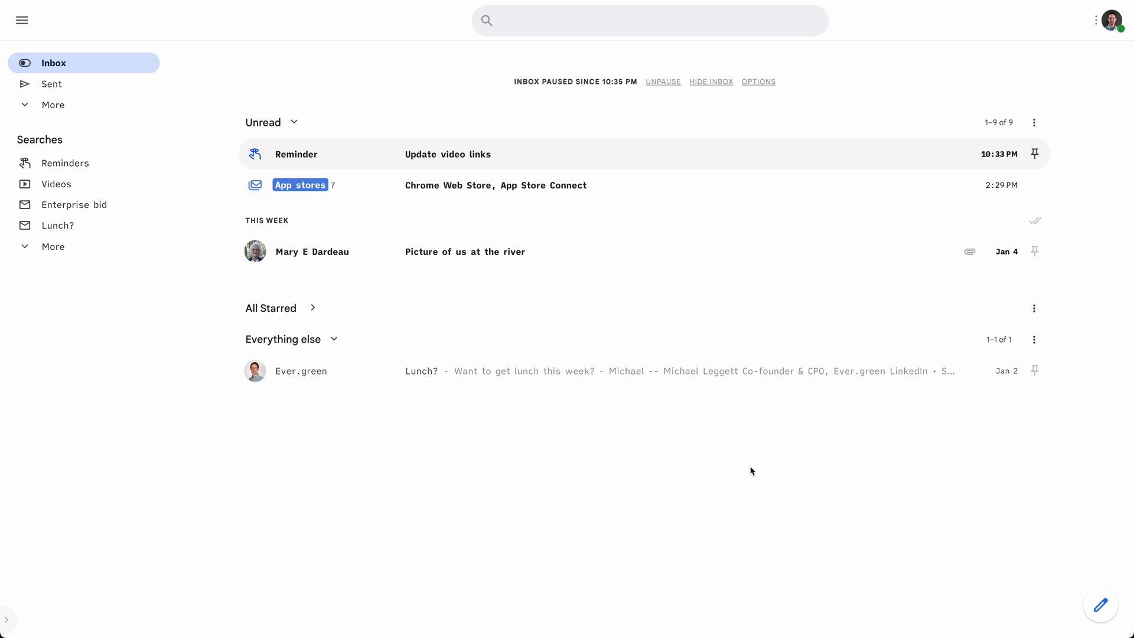
{"action": "left_click", "coordinate": [660, 83]}
{"action": "left_click", "coordinate": [874, 534]}
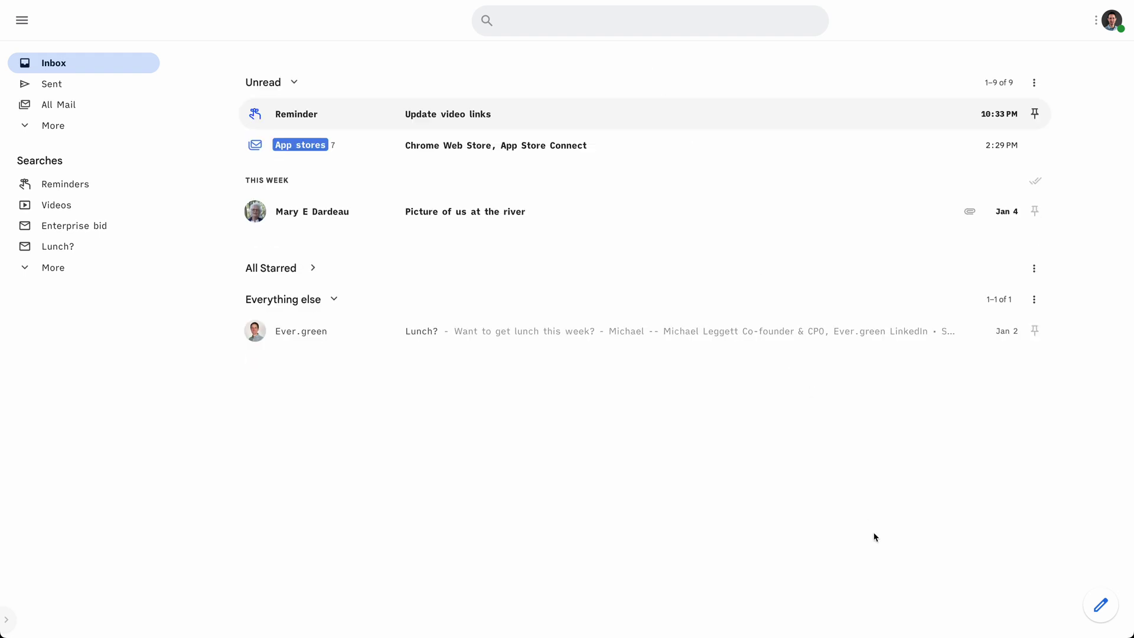
{"action": "left_click", "coordinate": [1042, 467]}
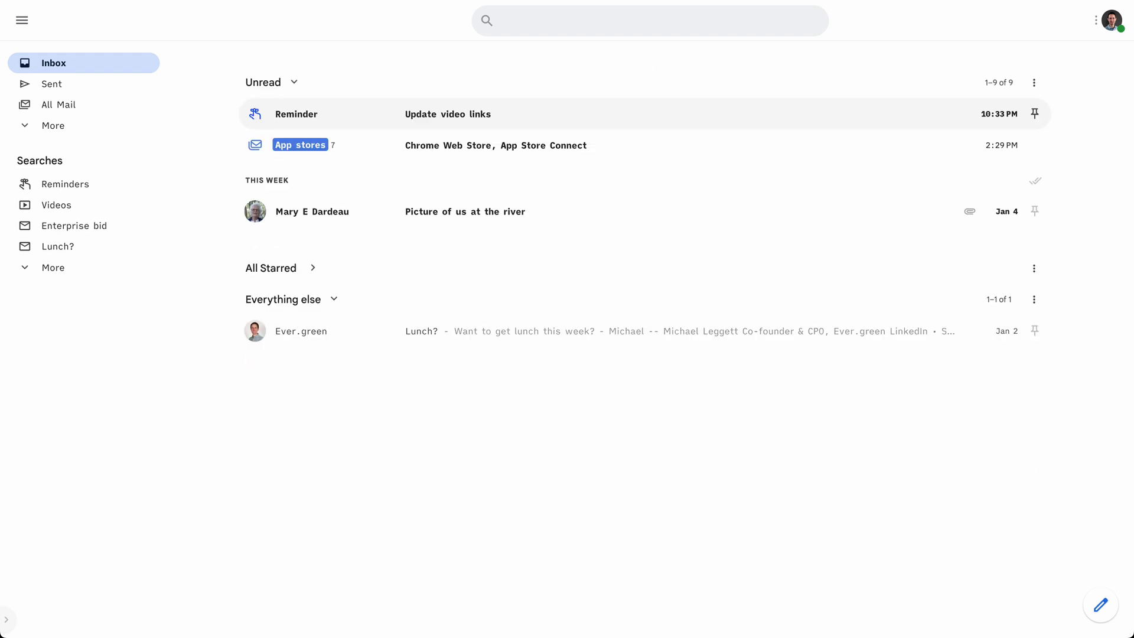